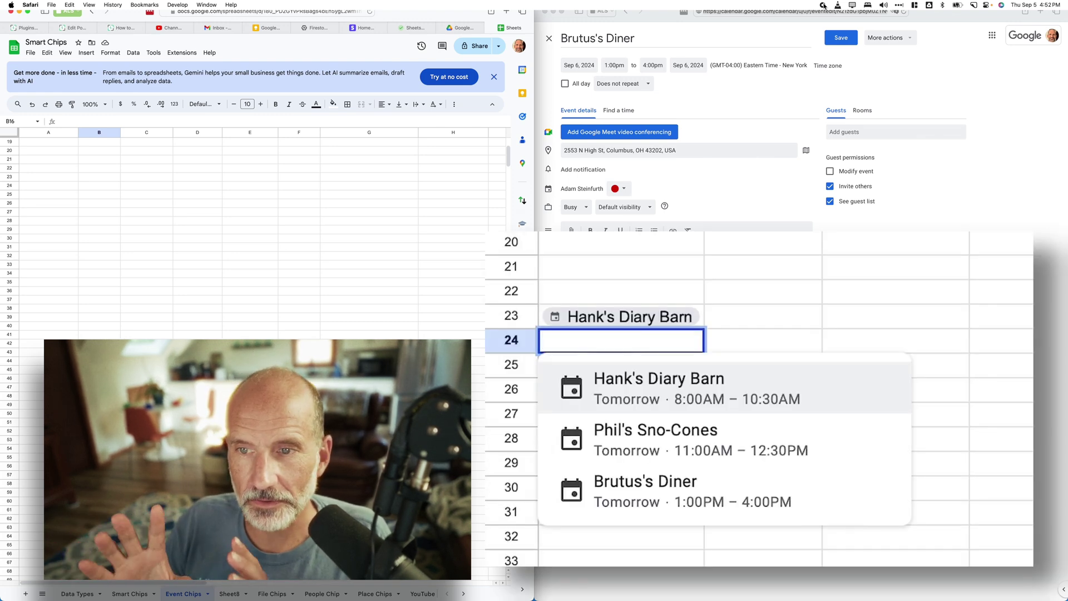
Close the Brutus's Diner event editor so Calendar lists the three September 6 events
left_click(773, 457)
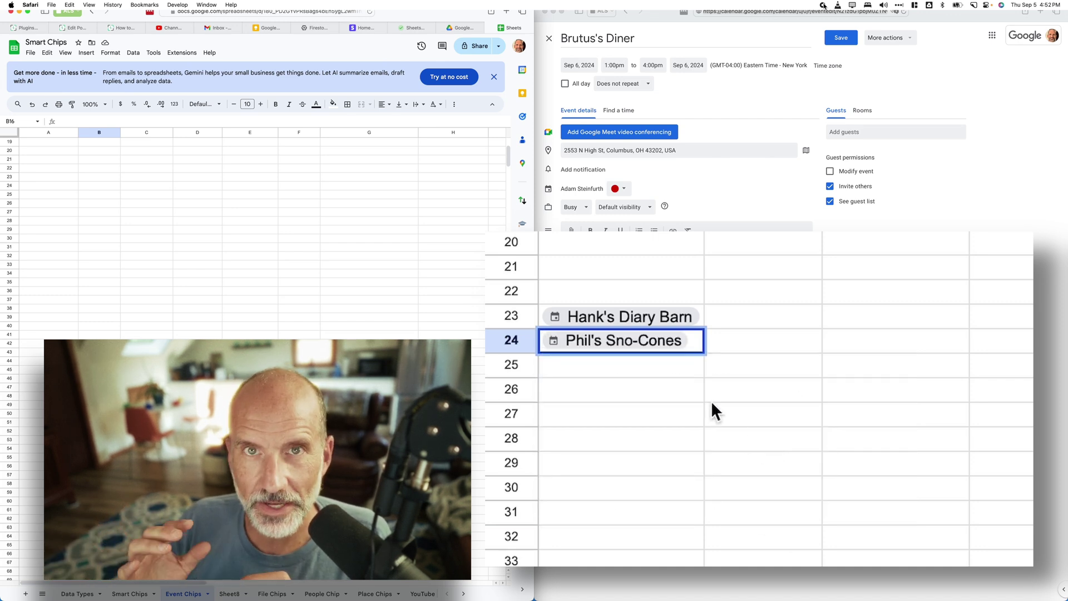
key("Return")
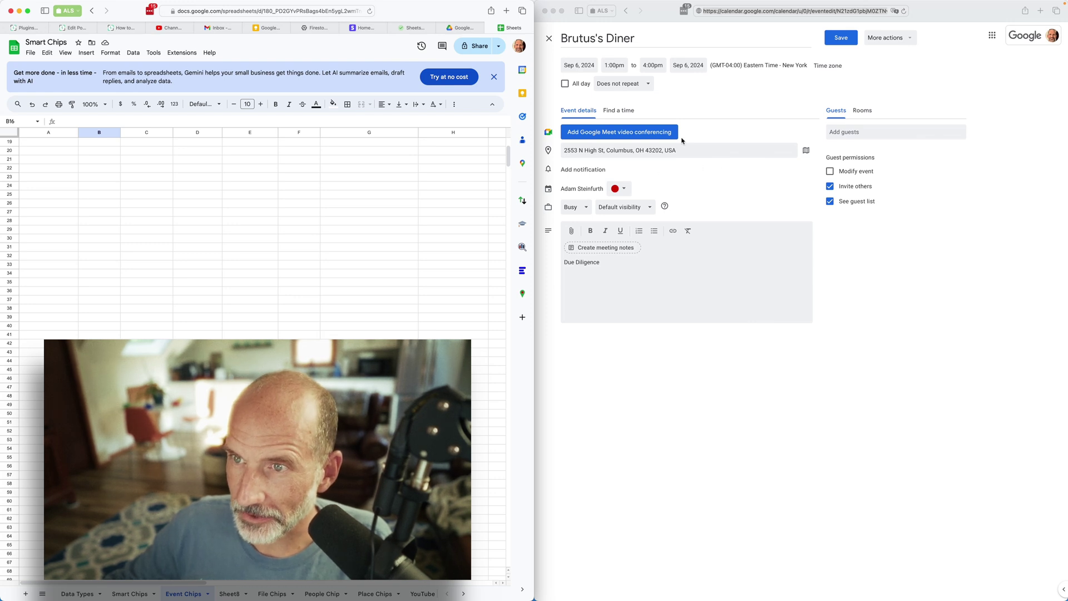
left_click(552, 43)
left_click(549, 39)
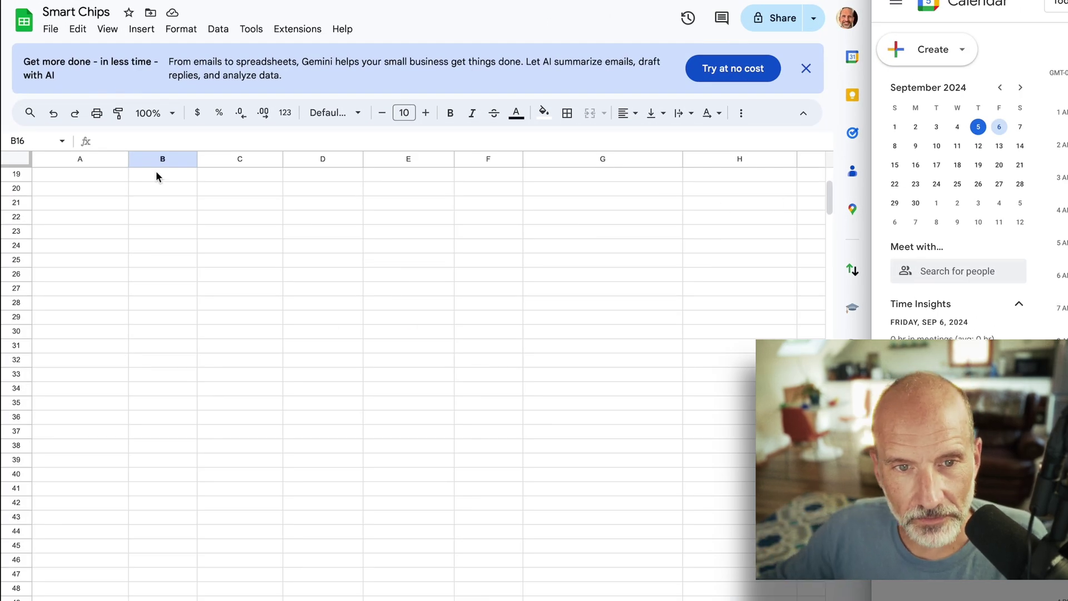
Insert a Hank's Diary Barn calendar-event chip into A23 from the @ menu
left_click(112, 231)
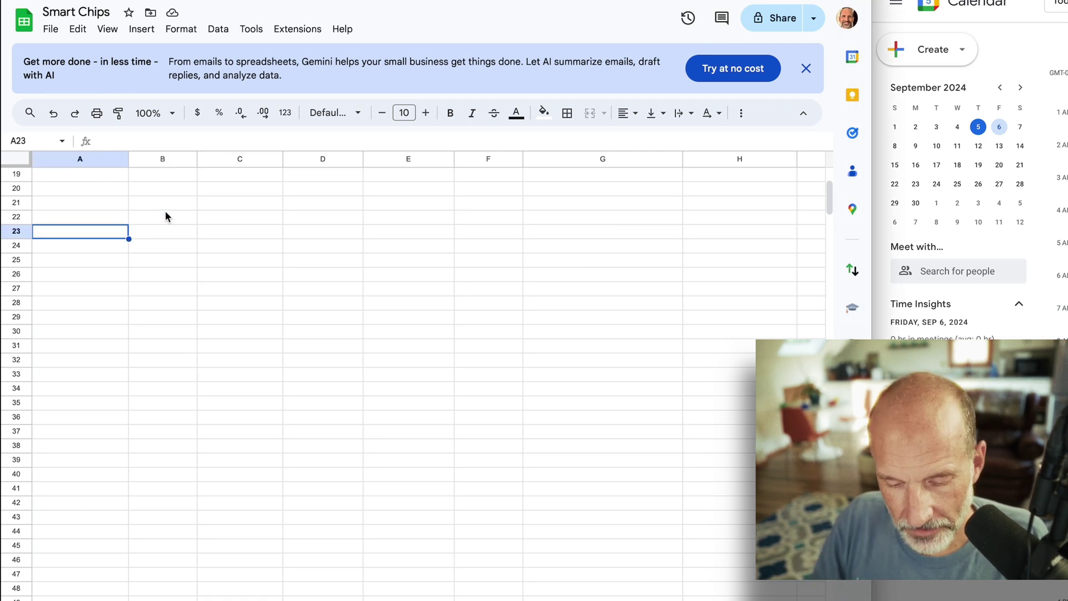
type("@")
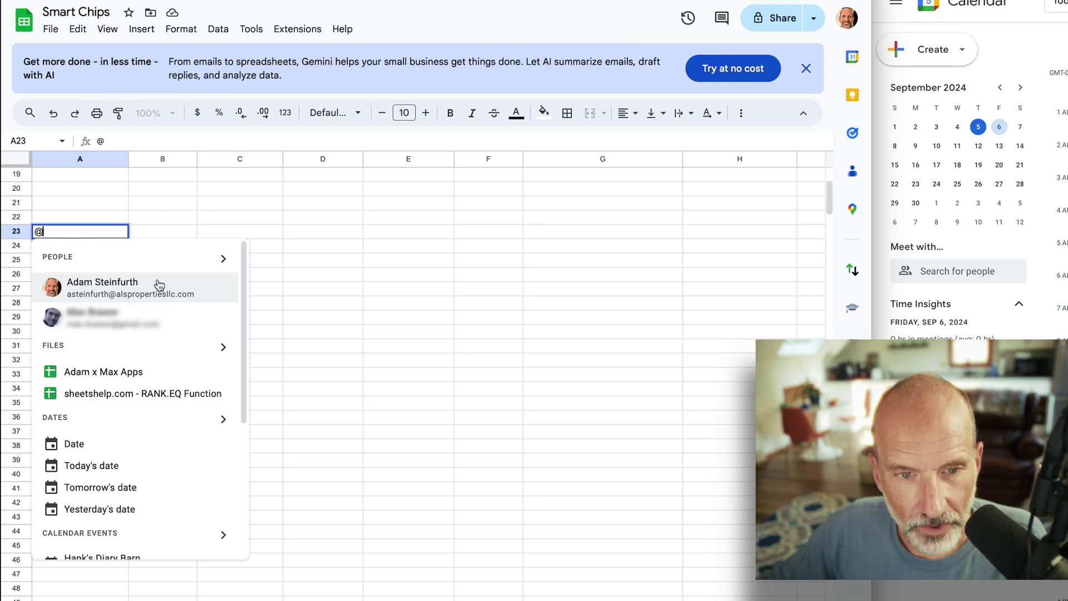
scroll(150, 317, "down", 3)
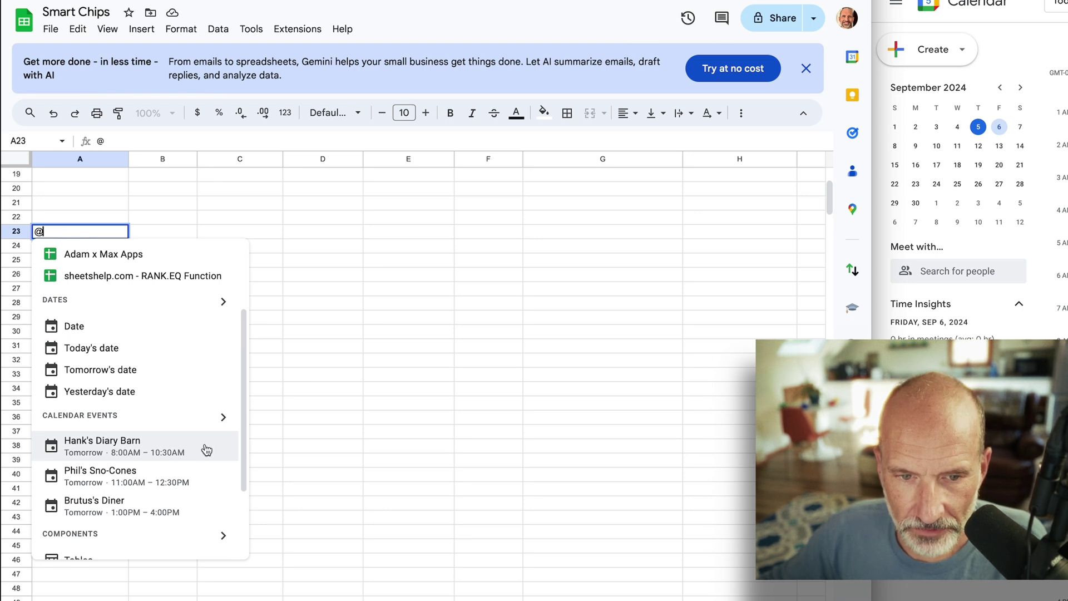
left_click(206, 447)
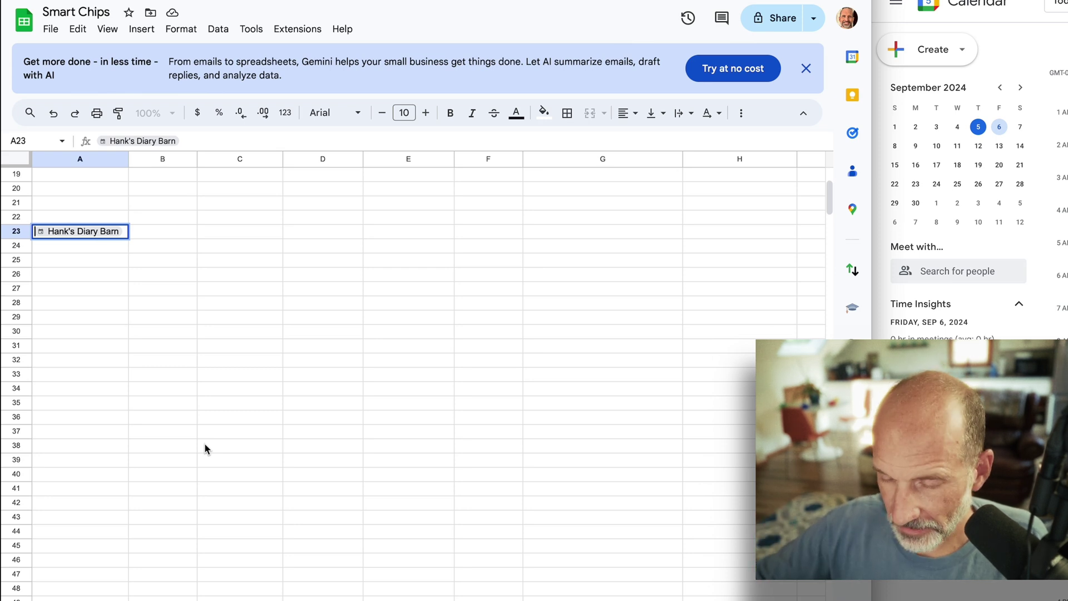
key("Return")
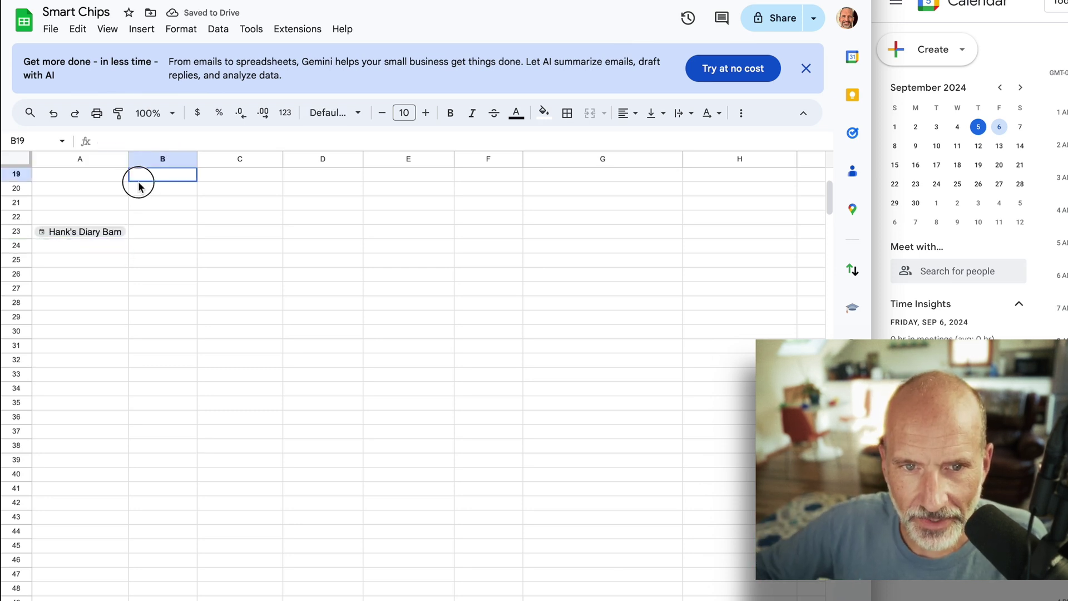
left_click_drag(139, 182, 443, 366)
left_click(495, 333)
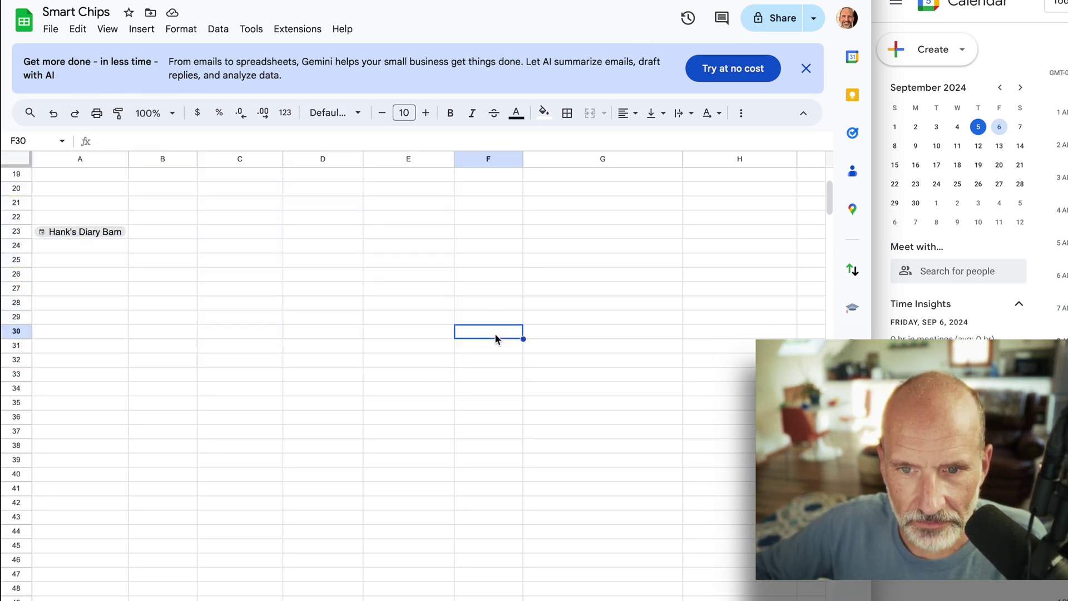
left_click(331, 305)
left_click(107, 264)
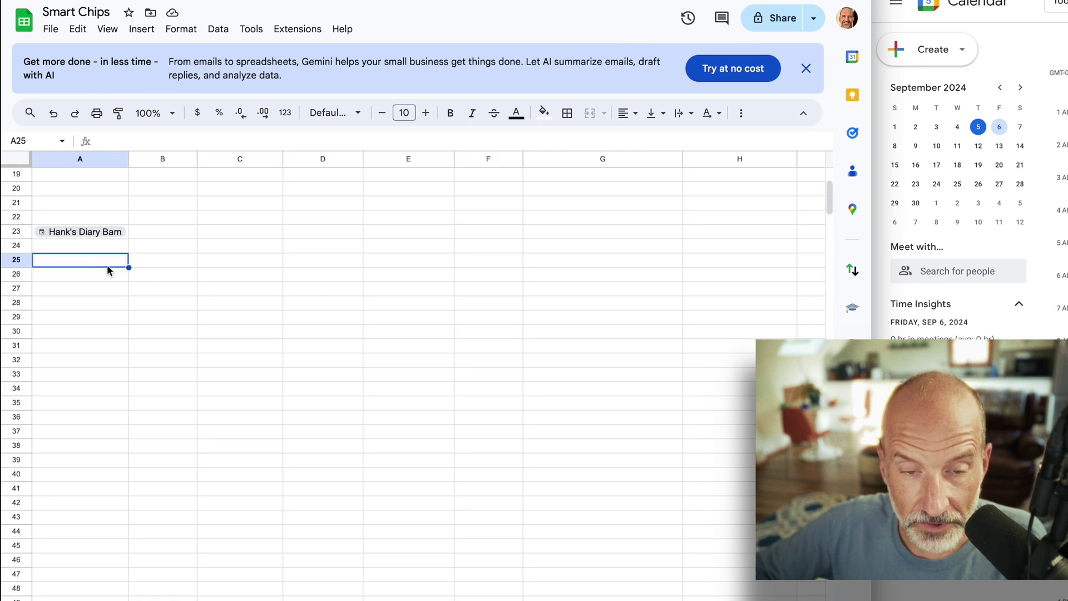
left_click(110, 248)
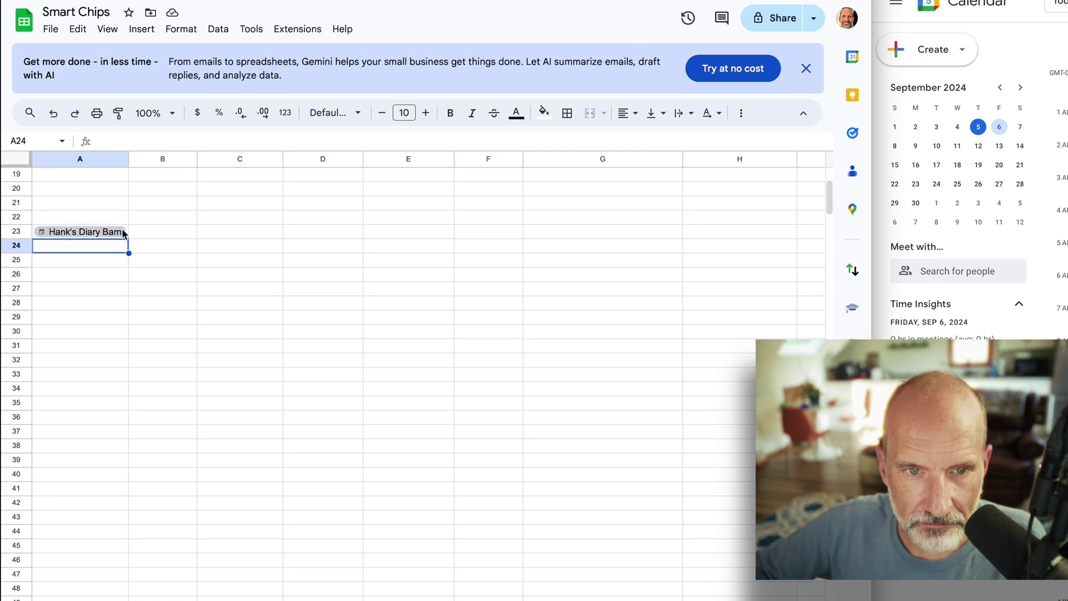
mouse_move(105, 233)
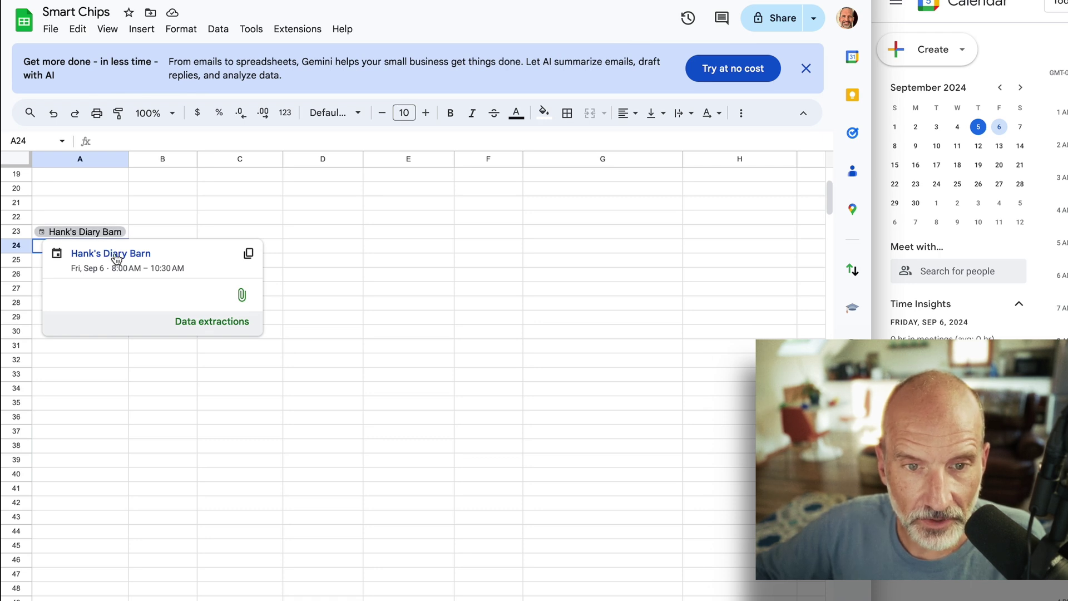
left_click(113, 217)
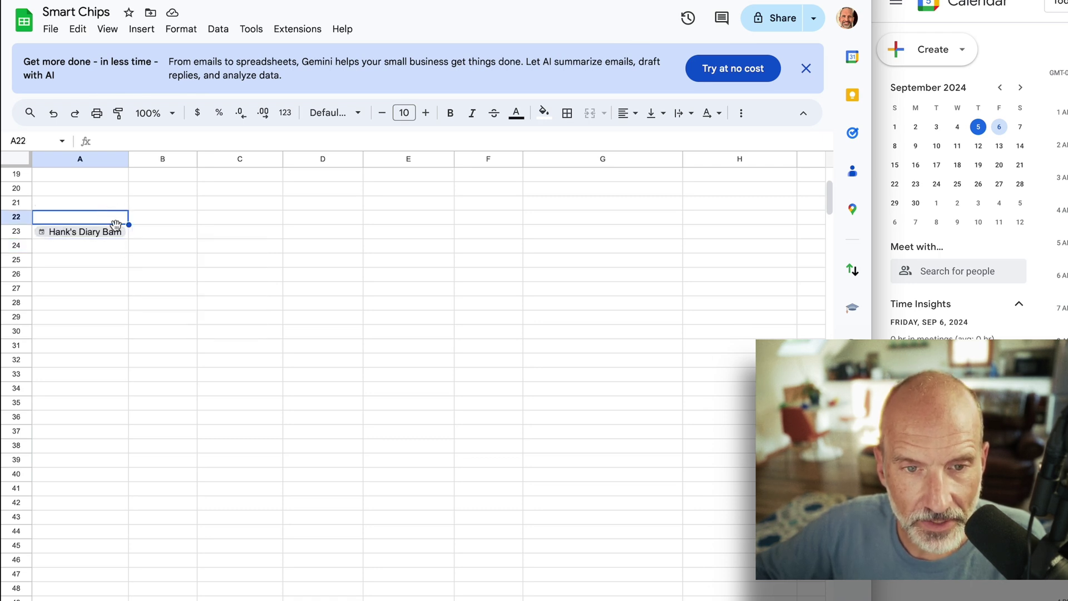
left_click(115, 246)
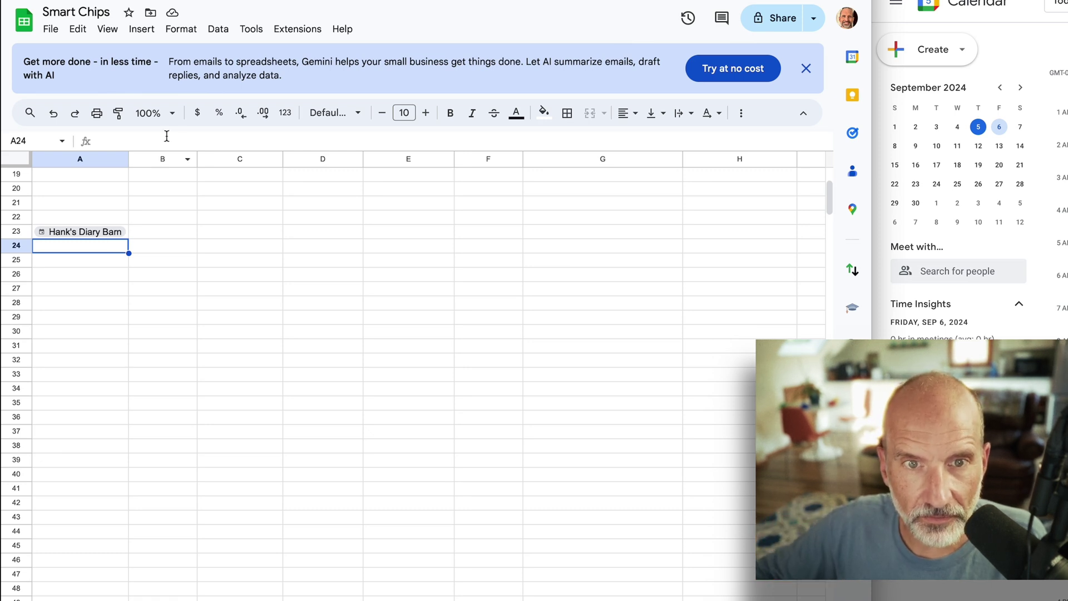
Insert a Phil's Sno-Cones event chip into A24 via Insert > Smart chips > Calendar events
left_click(149, 33)
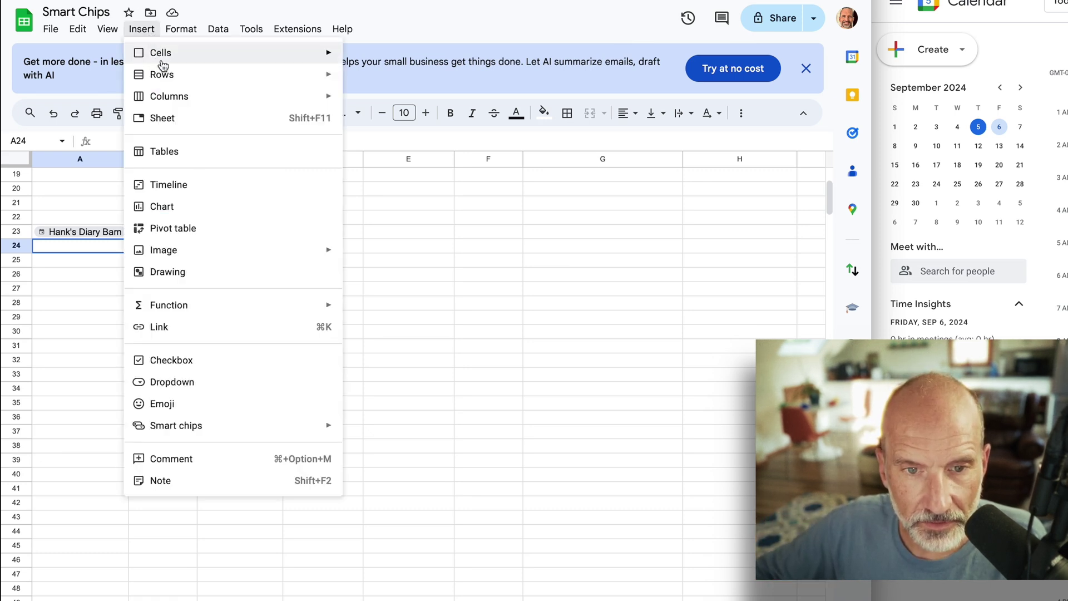
mouse_move(255, 441)
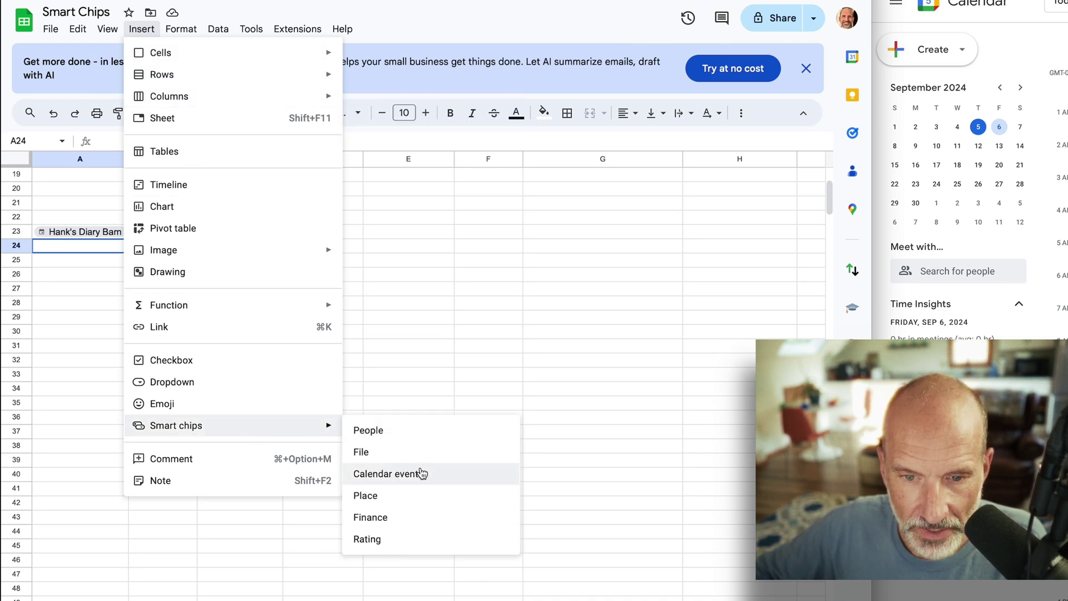
left_click(439, 481)
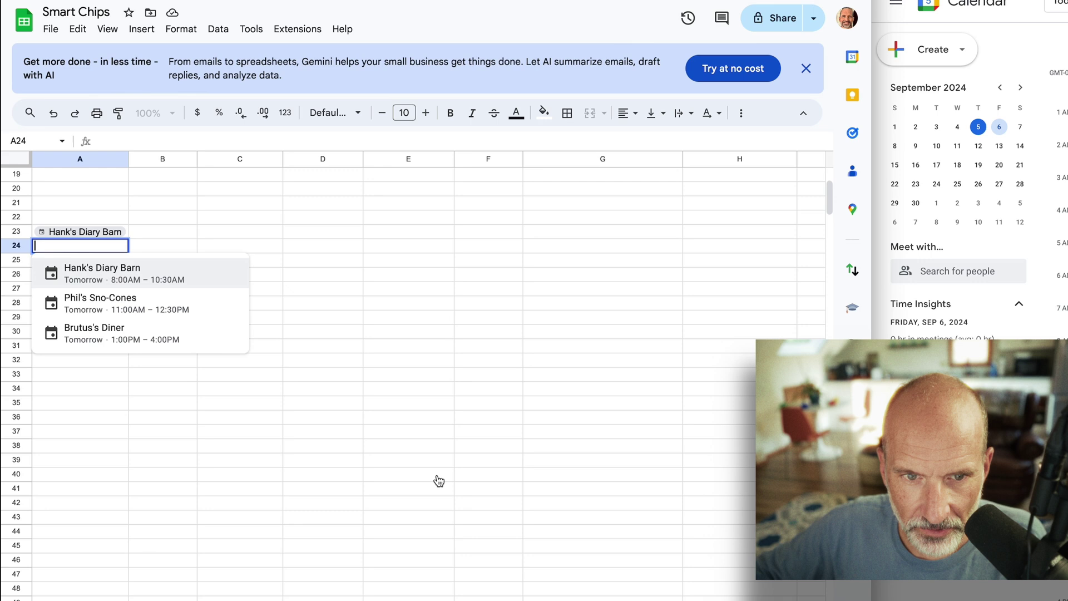
left_click(168, 312)
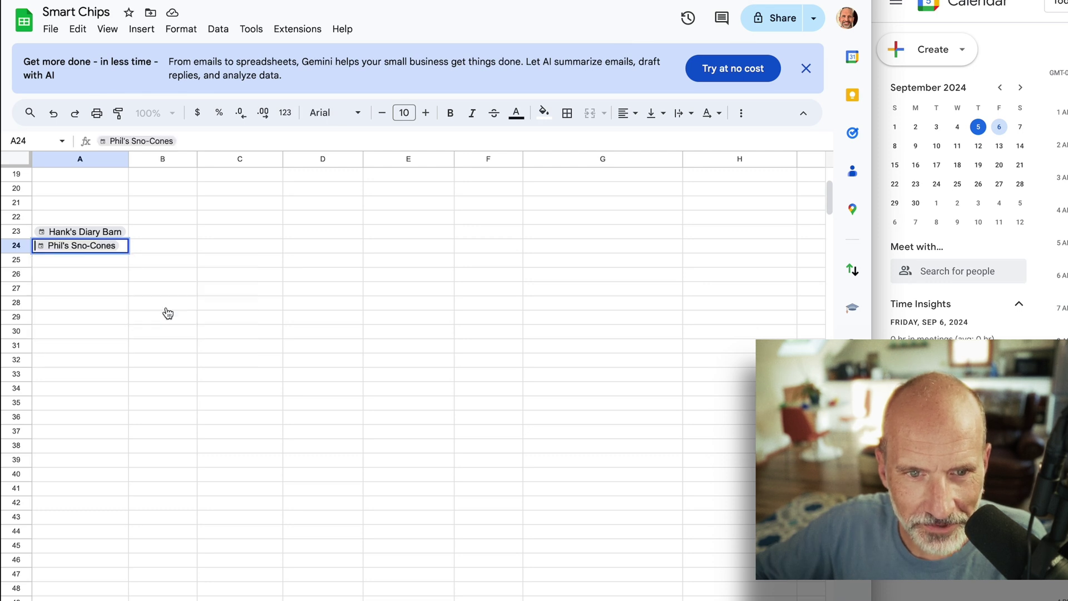
left_click(118, 259)
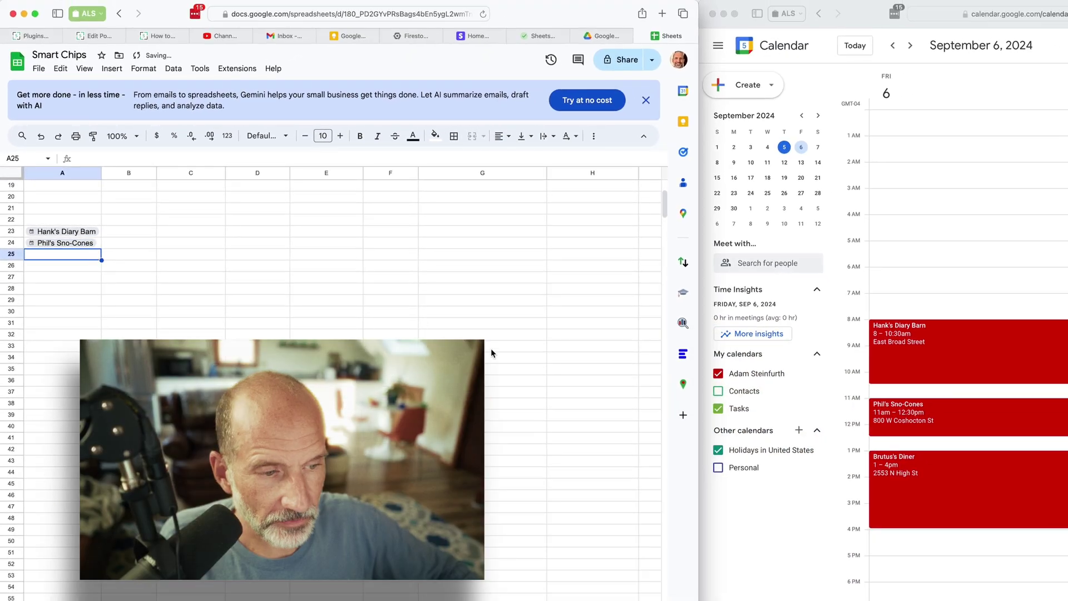
Copy the Brutus's Diner event's Calendar web address and paste it into A25
double_click(983, 479)
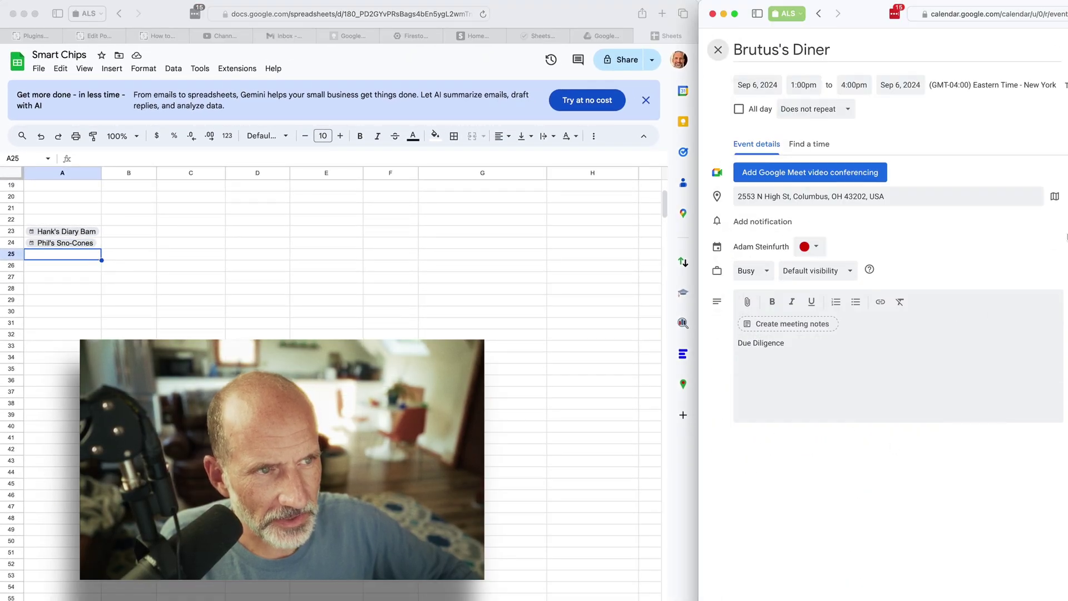
left_click(1044, 18)
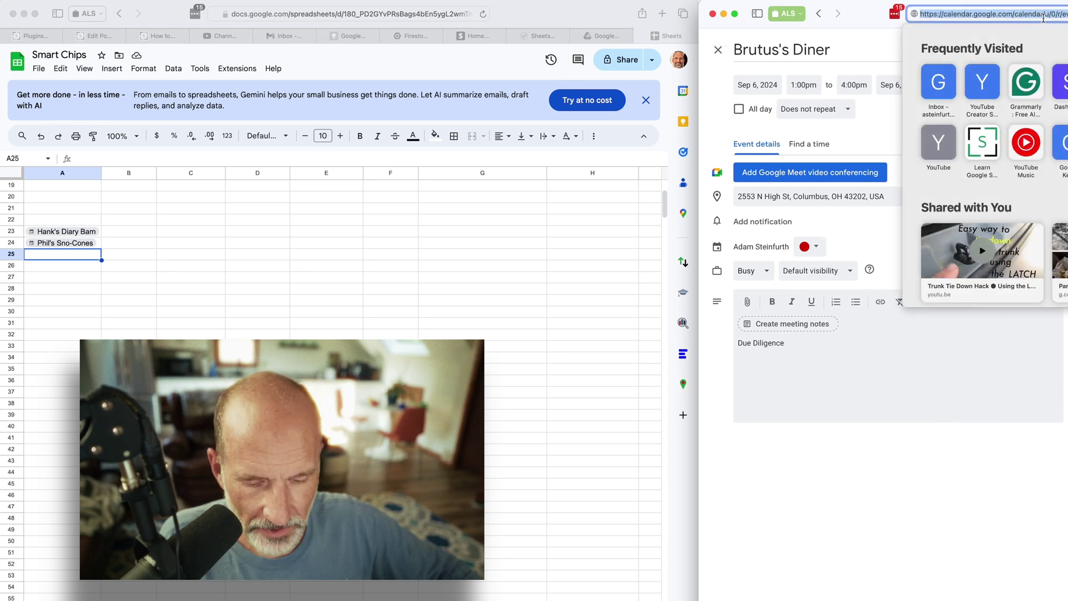
key("super+c")
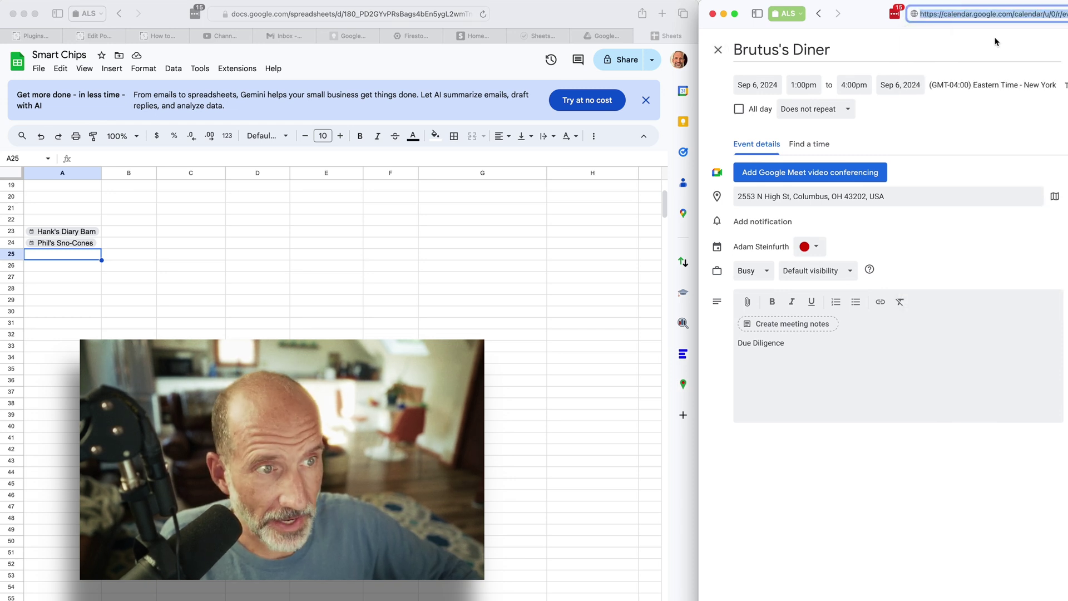
key("super+grave")
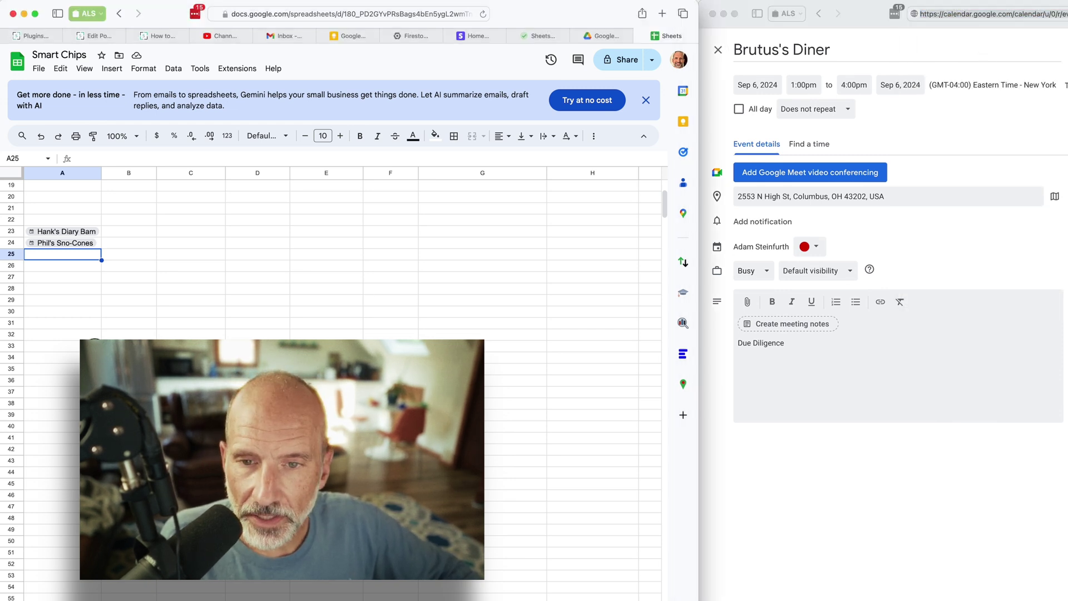
key("super+v")
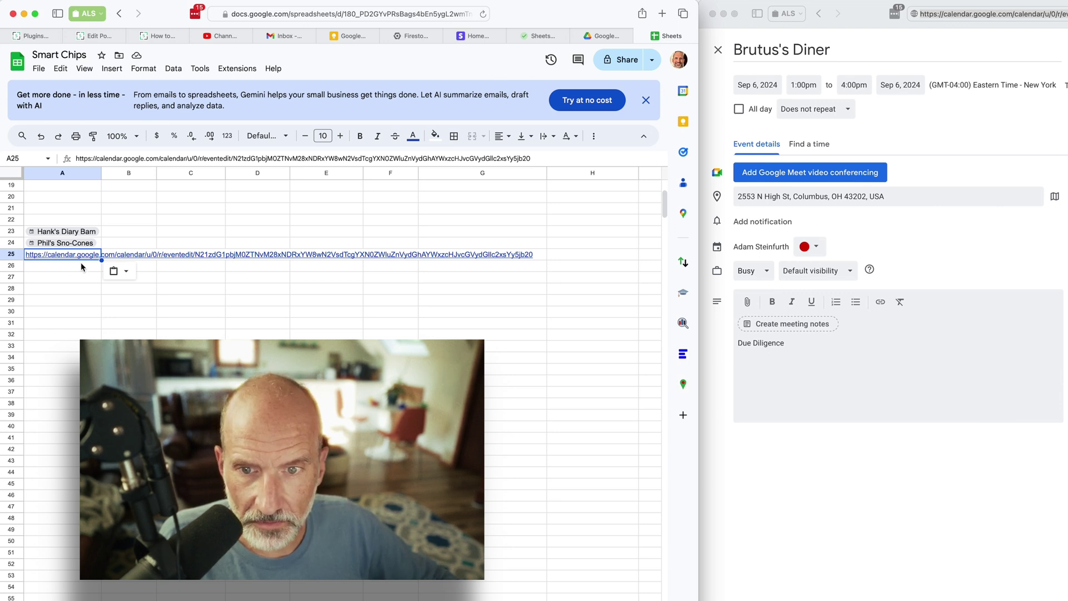
Replace the pasted Brutus's Diner URL in A25 with an event chip
left_click(81, 264)
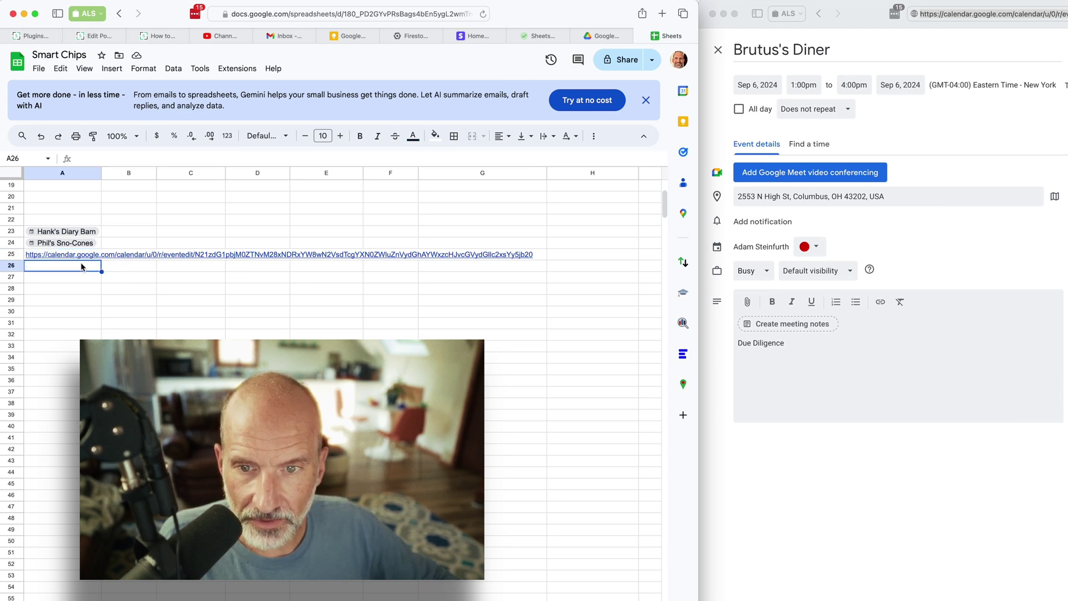
left_click(85, 258)
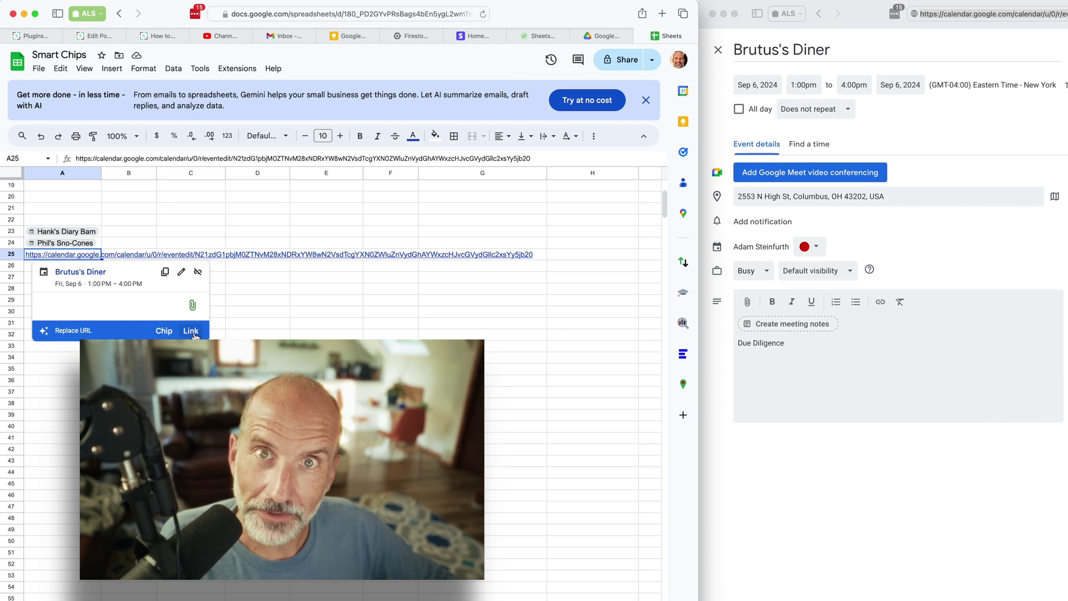
left_click(164, 332)
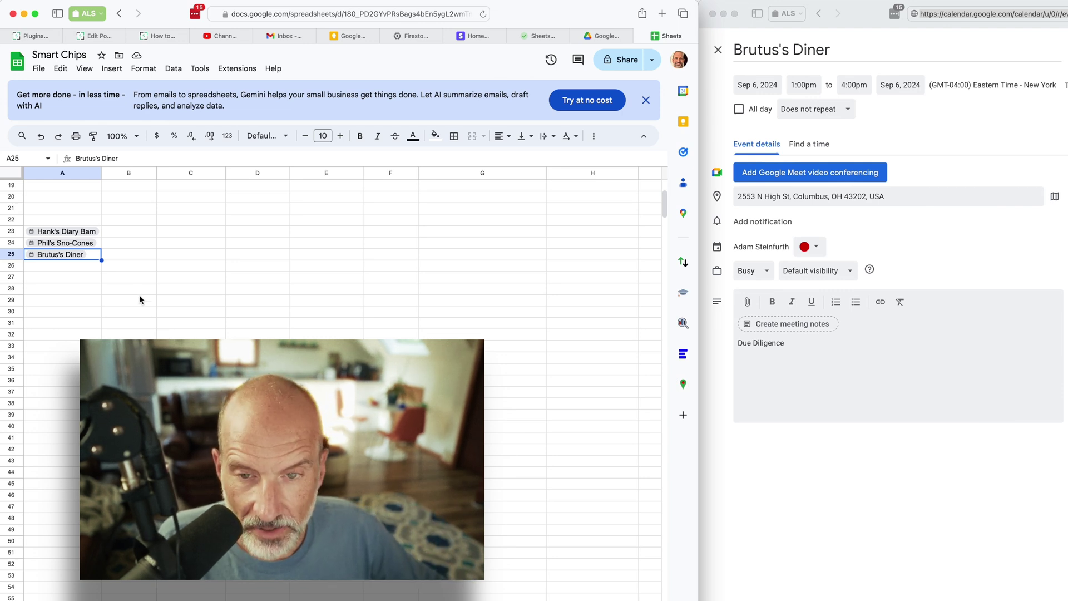
Open the Hank's Diary Barn event page from its chip link in a new tab
left_click(129, 245)
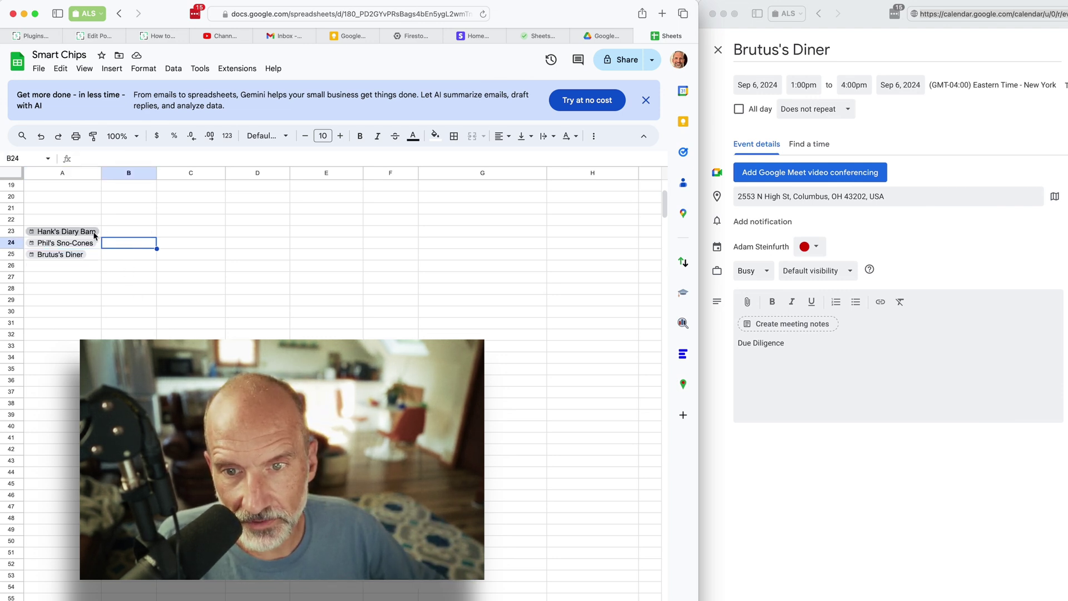
mouse_move(81, 235)
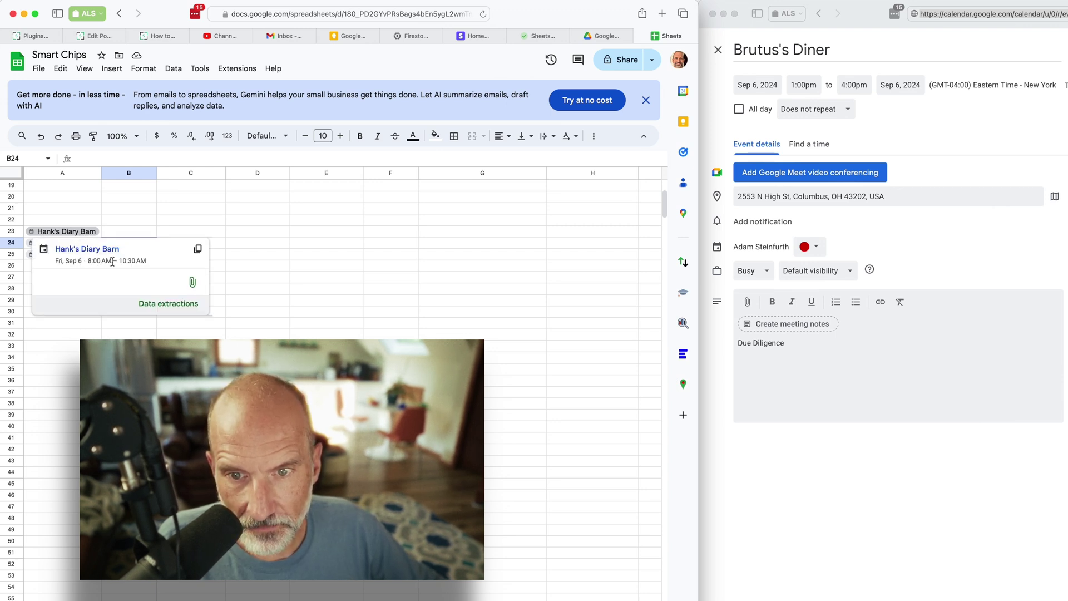
left_click(198, 250)
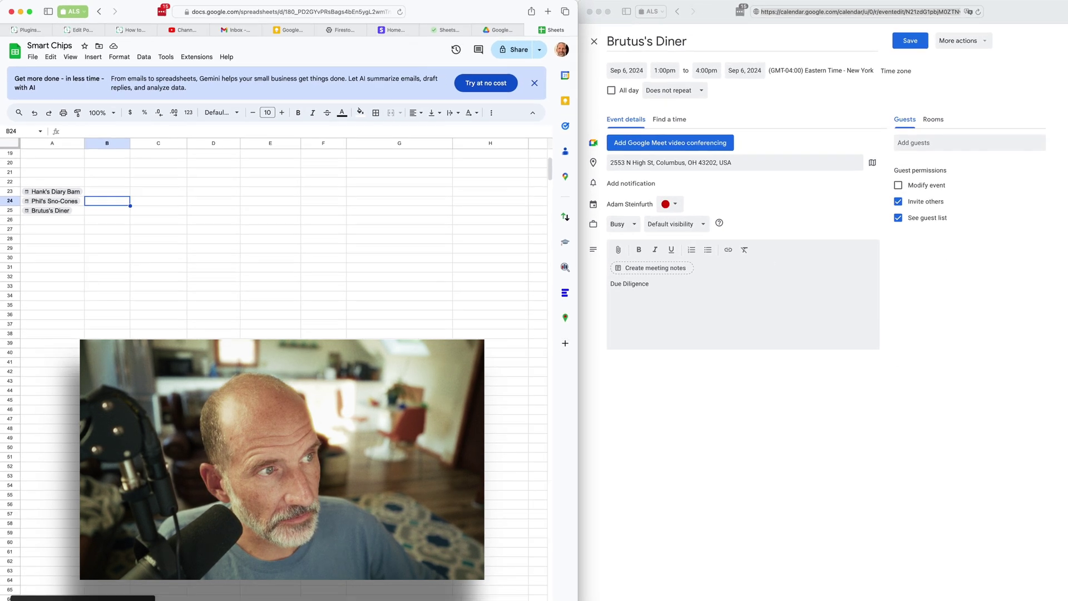
key("super+t")
key("super+v")
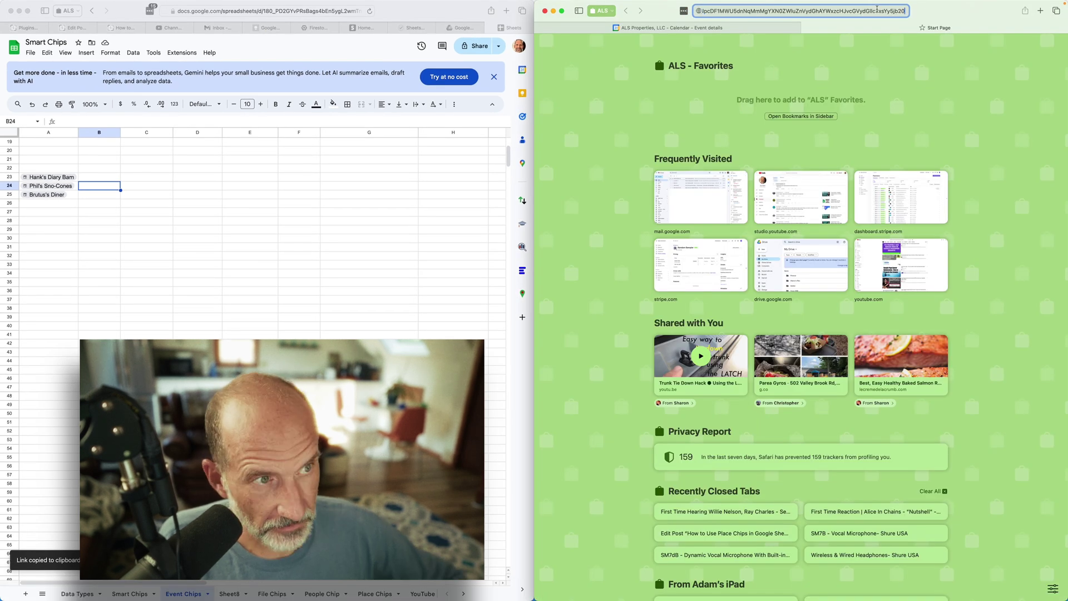
key("Return")
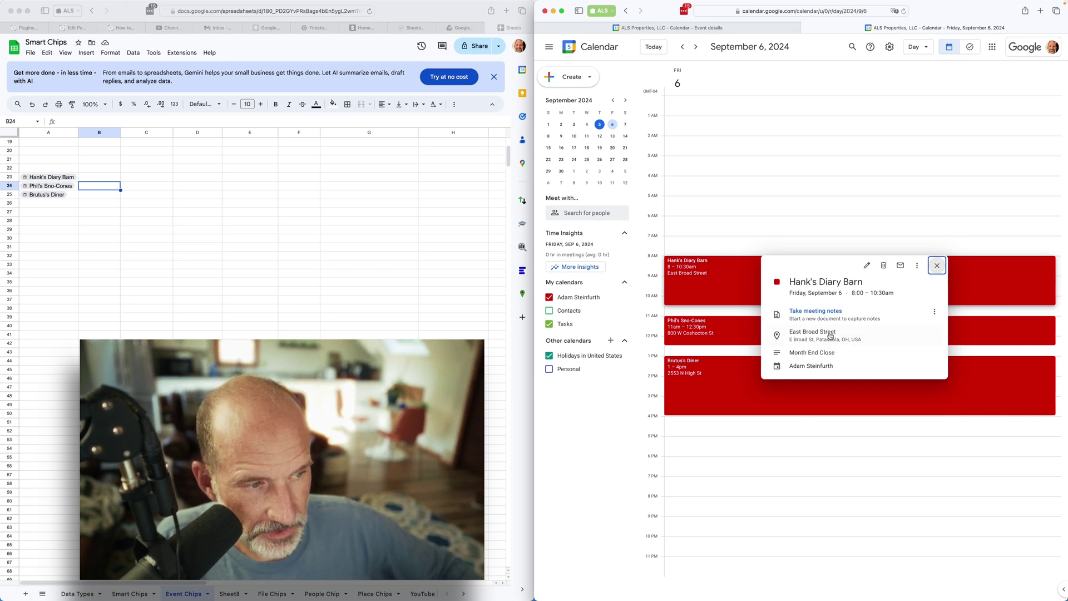
Select the three event chips in A23:A25
left_click(294, 221)
key("Up")
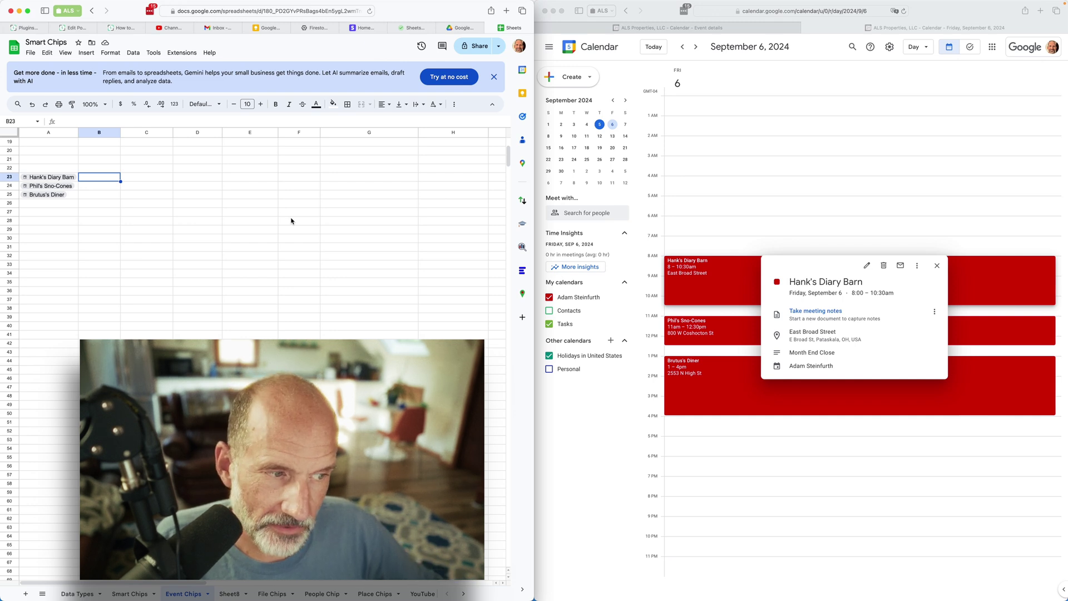
left_click(99, 189)
mouse_move(74, 179)
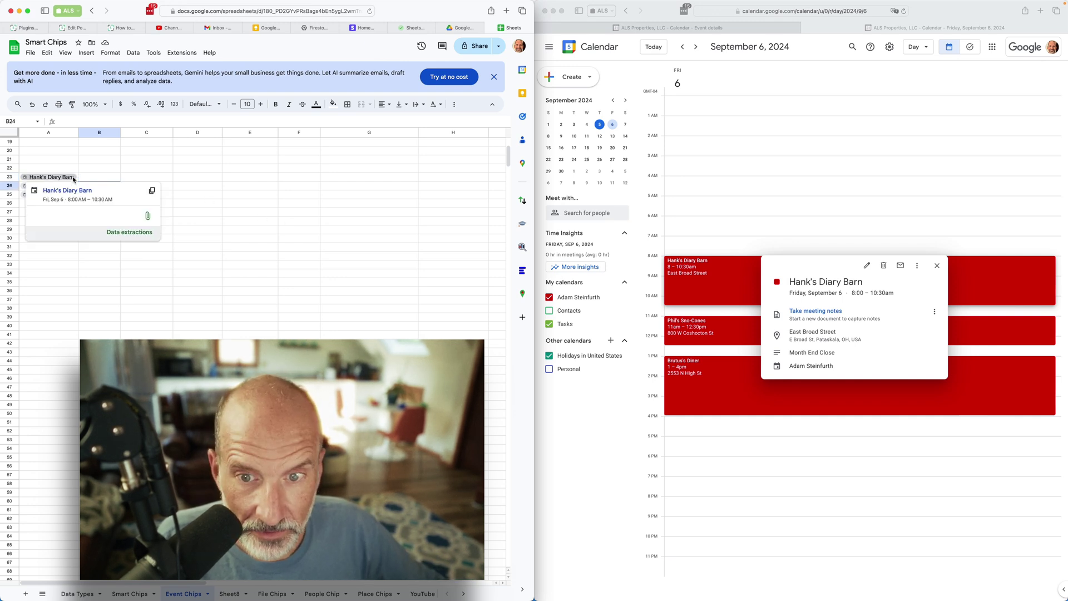
left_click_drag(74, 179, 74, 186)
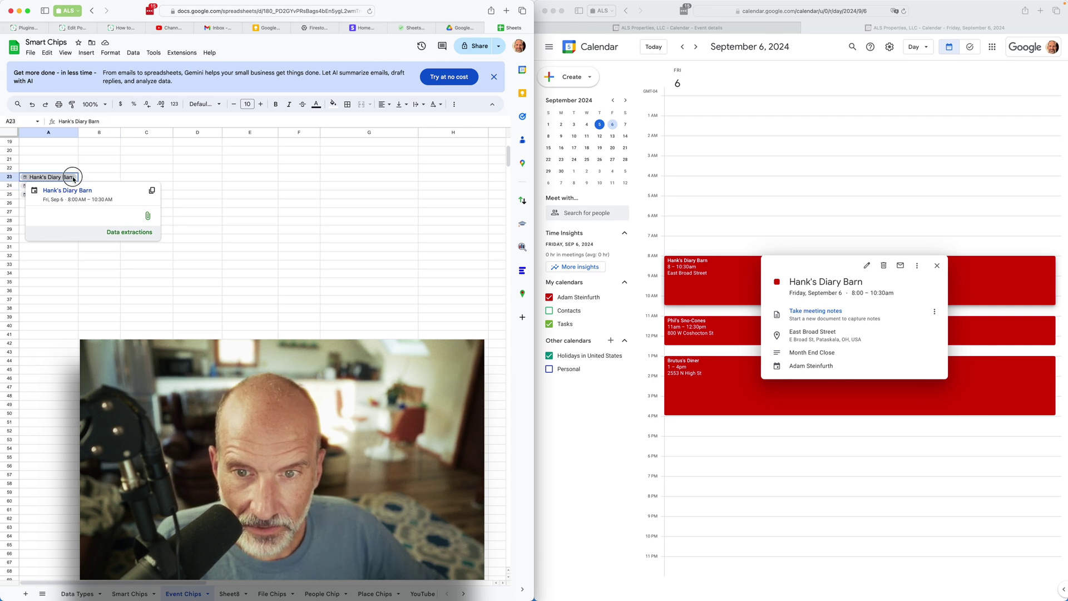
left_click(74, 194, "shift")
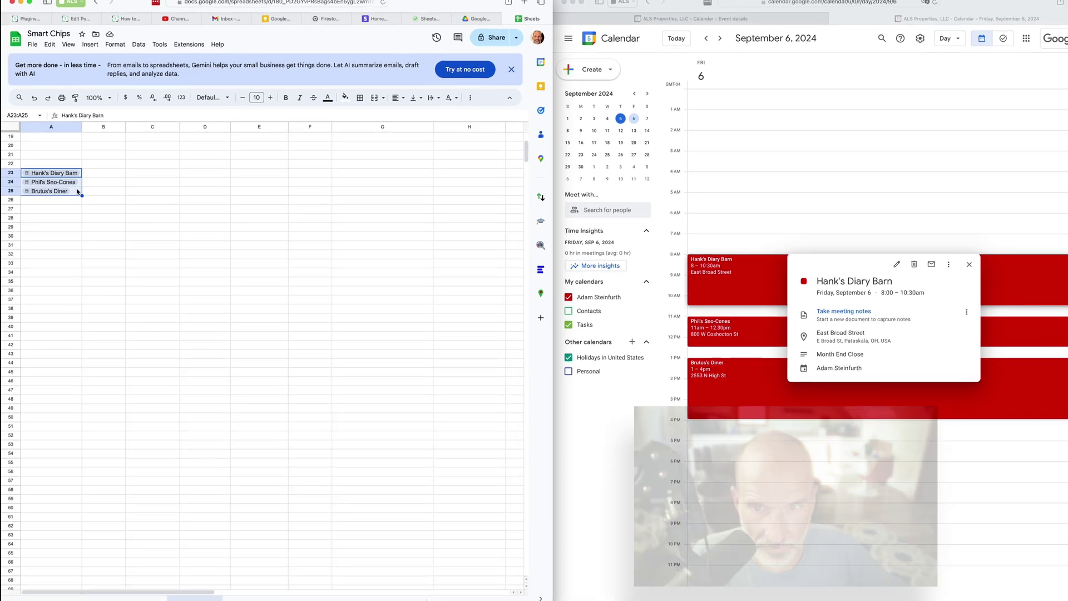
Start Data extraction for A23:A25 and enter headers Summary, URL, Start Date, Location in B22:E22
right_click(74, 195)
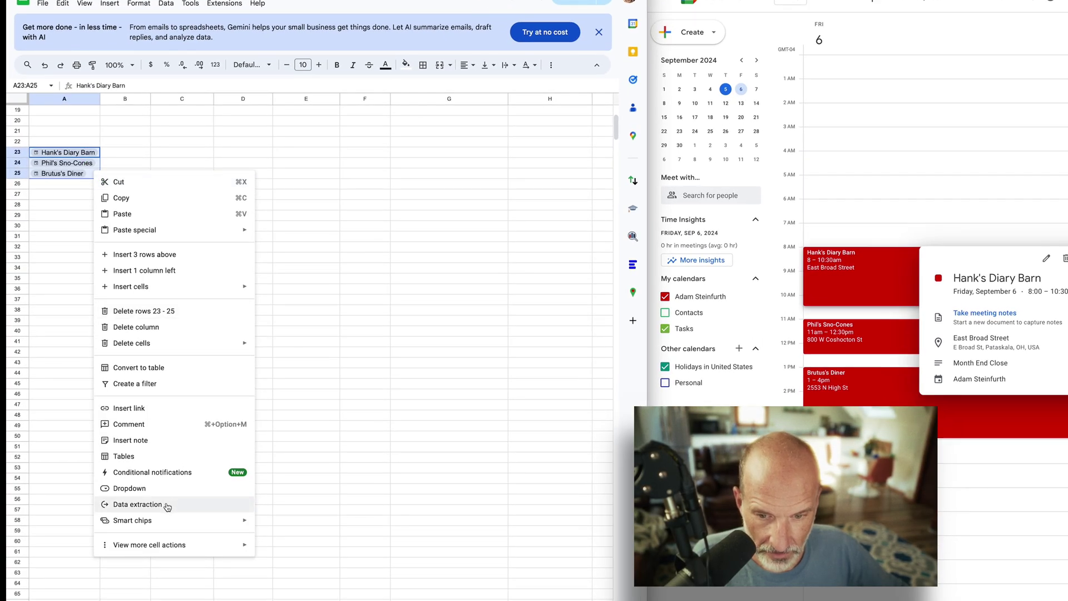
left_click(138, 504)
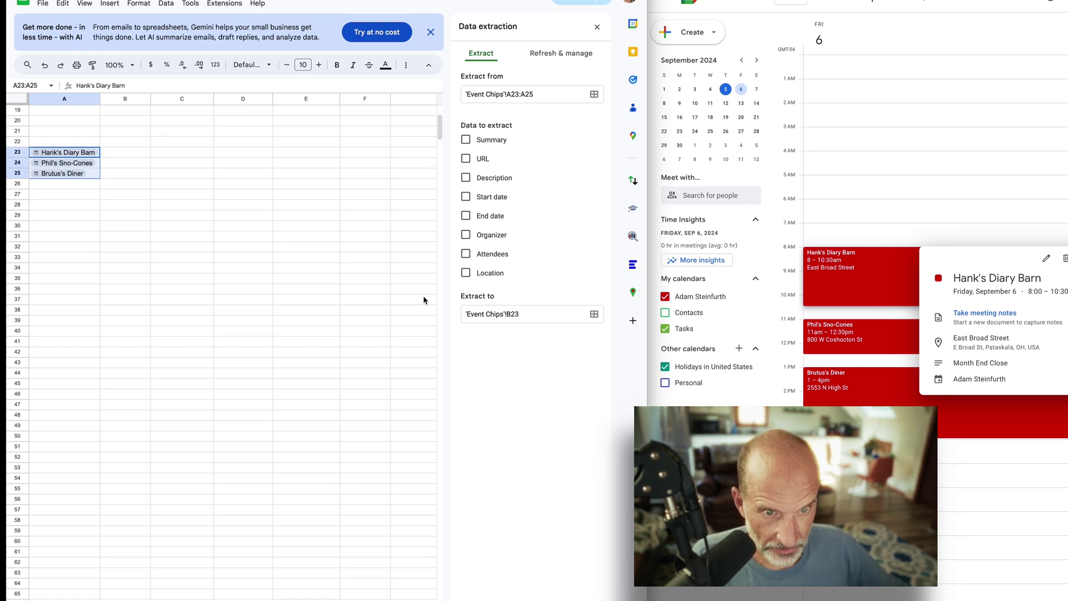
left_click(131, 143)
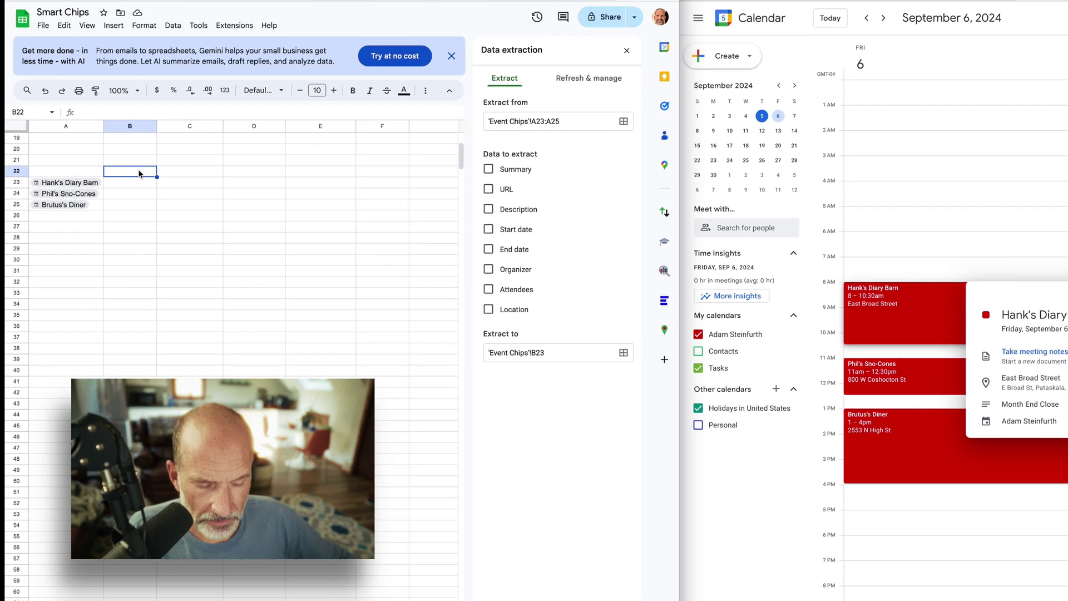
type("Su")
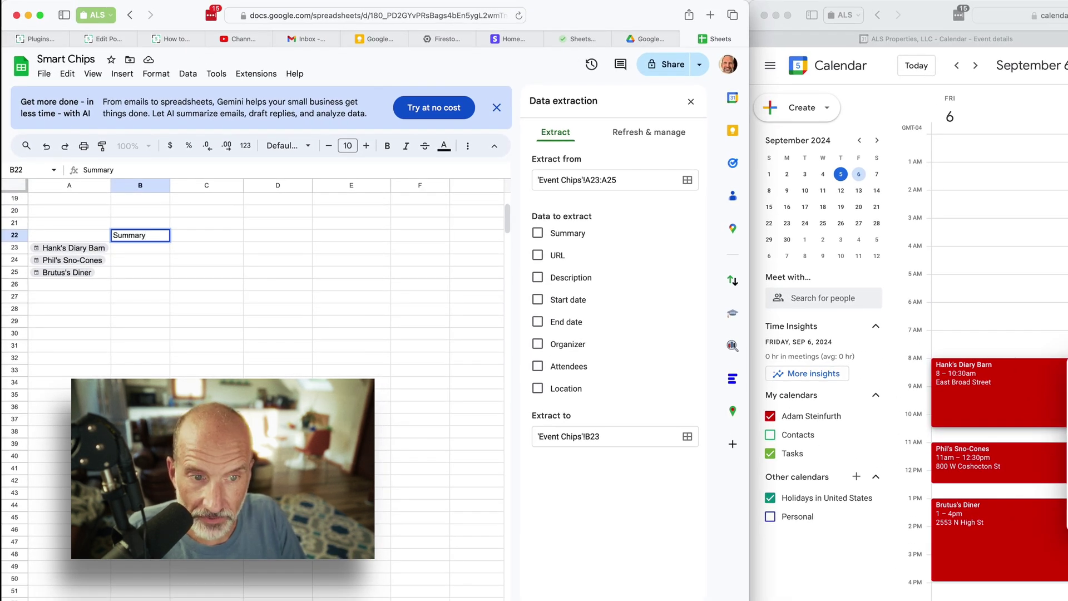
type("mmary")
key("Tab")
type("URL")
key("Tab")
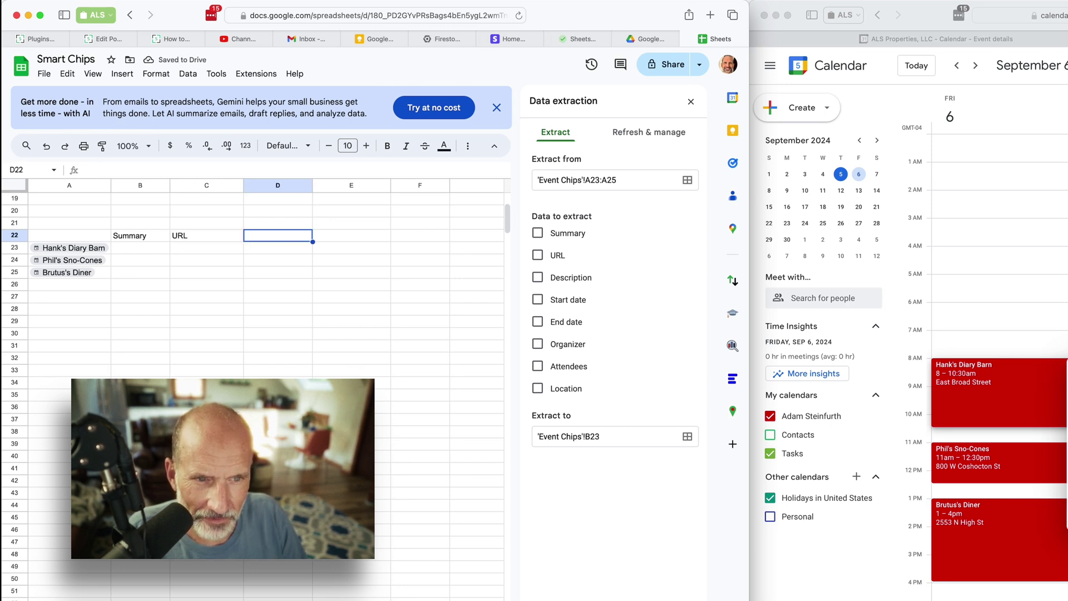
type("S")
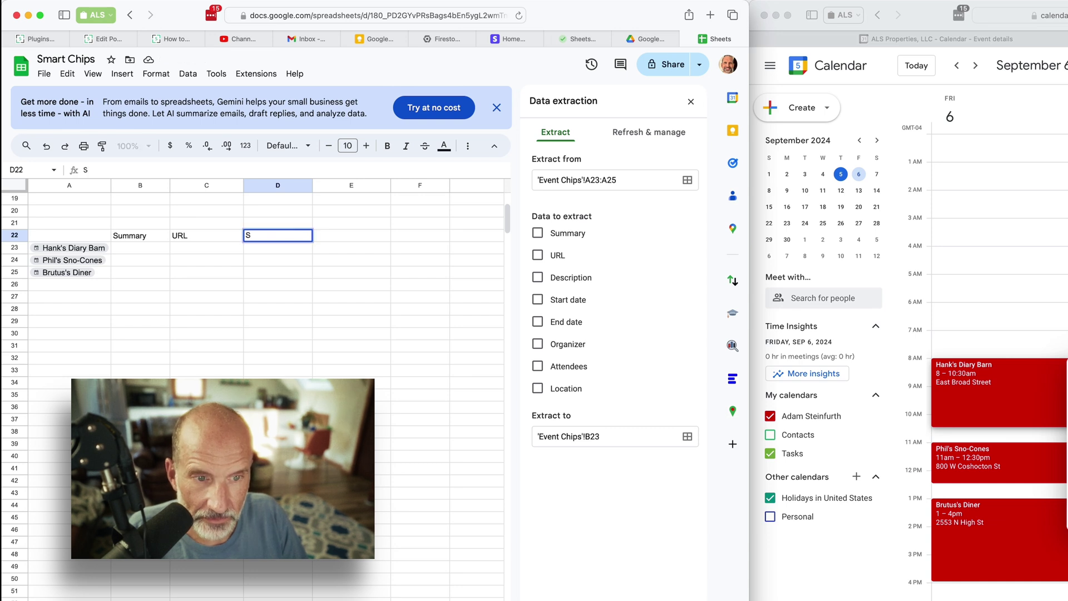
type("tart")
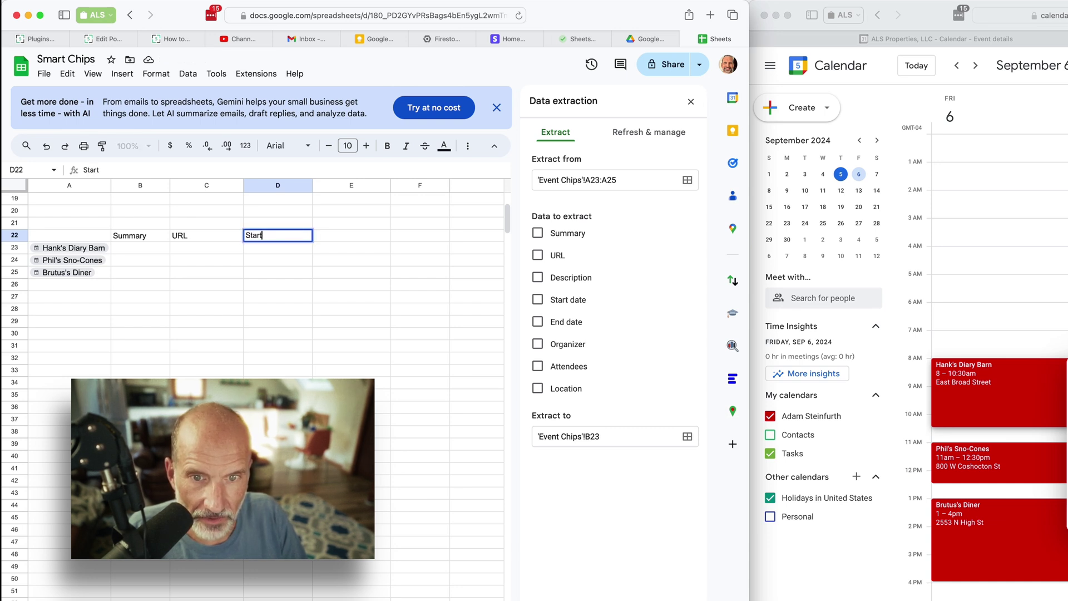
type(" Date")
key("Tab")
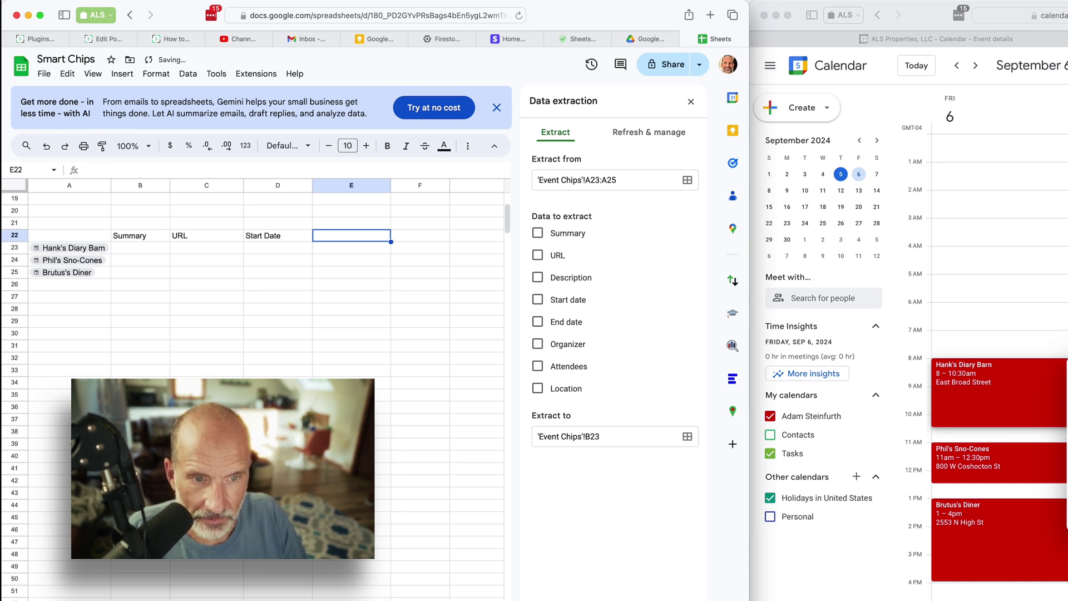
type("Location")
key("Return")
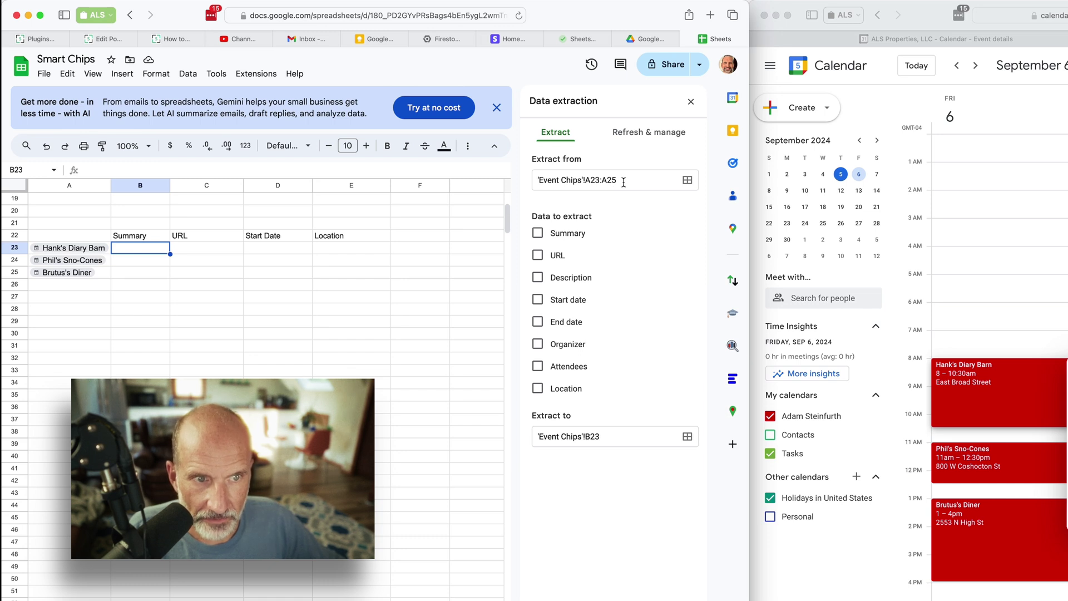
Extract Summary, URL, Start date and Location for the three events into B23:E25
left_click(560, 235)
left_click(538, 256)
left_click(538, 301)
left_click(538, 388)
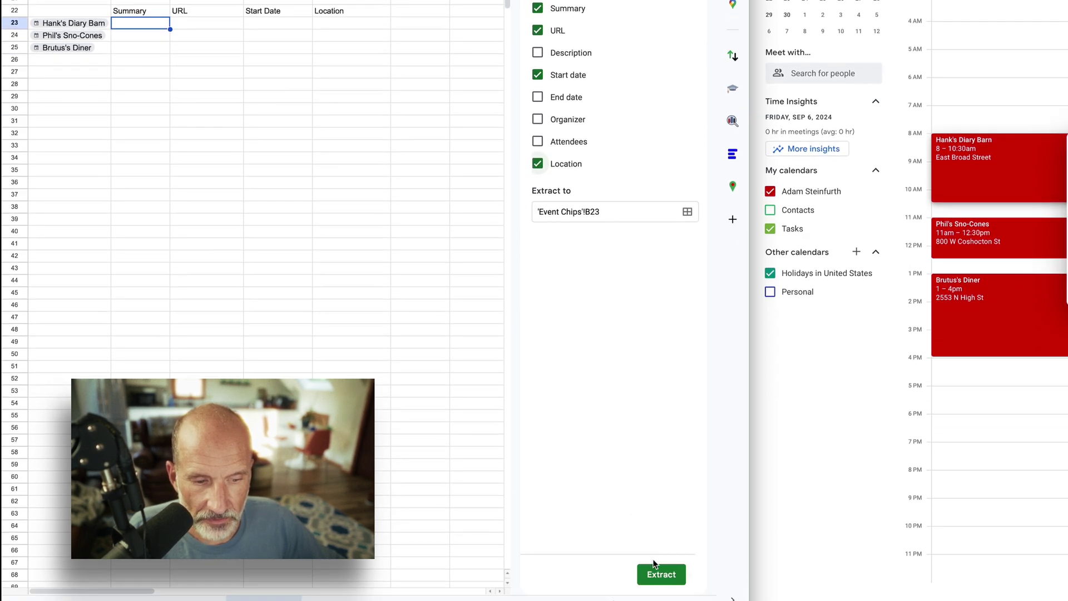
left_click(661, 574)
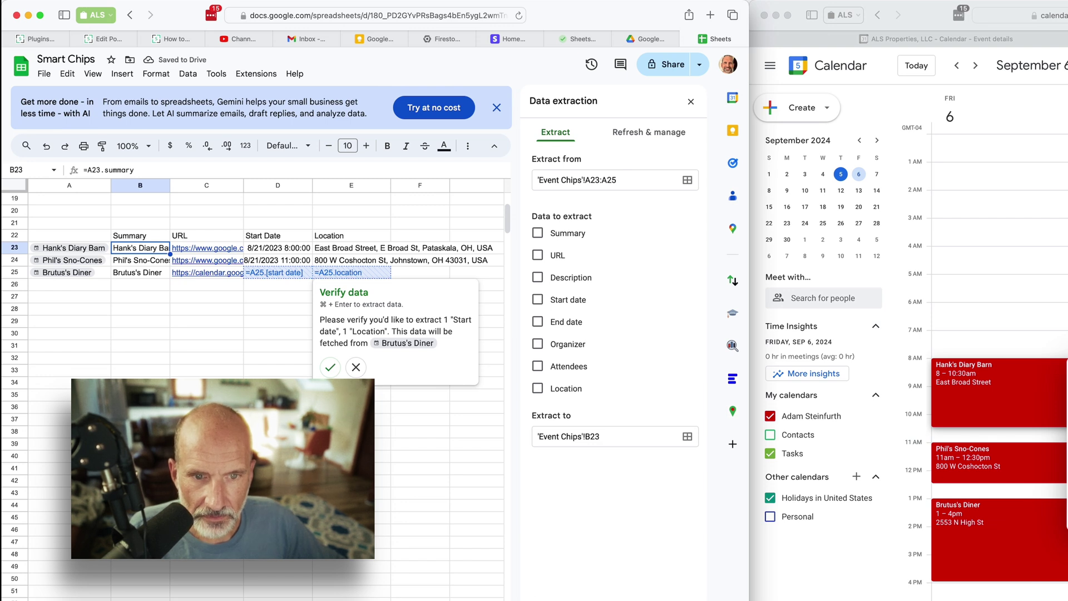
left_click(334, 372)
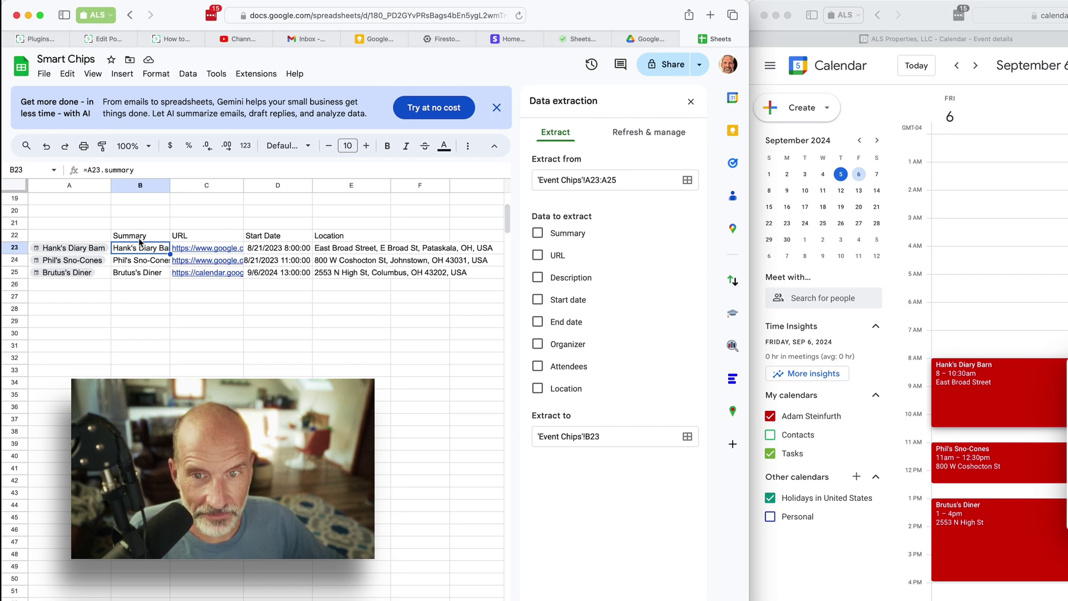
Narrow column B to fit the event names and slightly widen URL column C
double_click(170, 185)
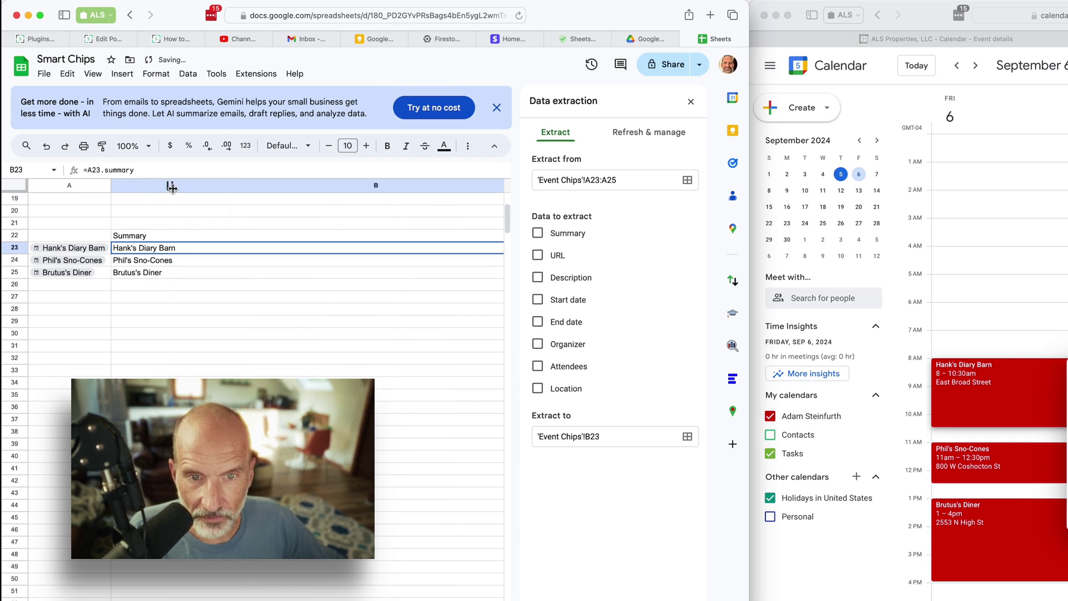
scroll(336, 192, "right", 10)
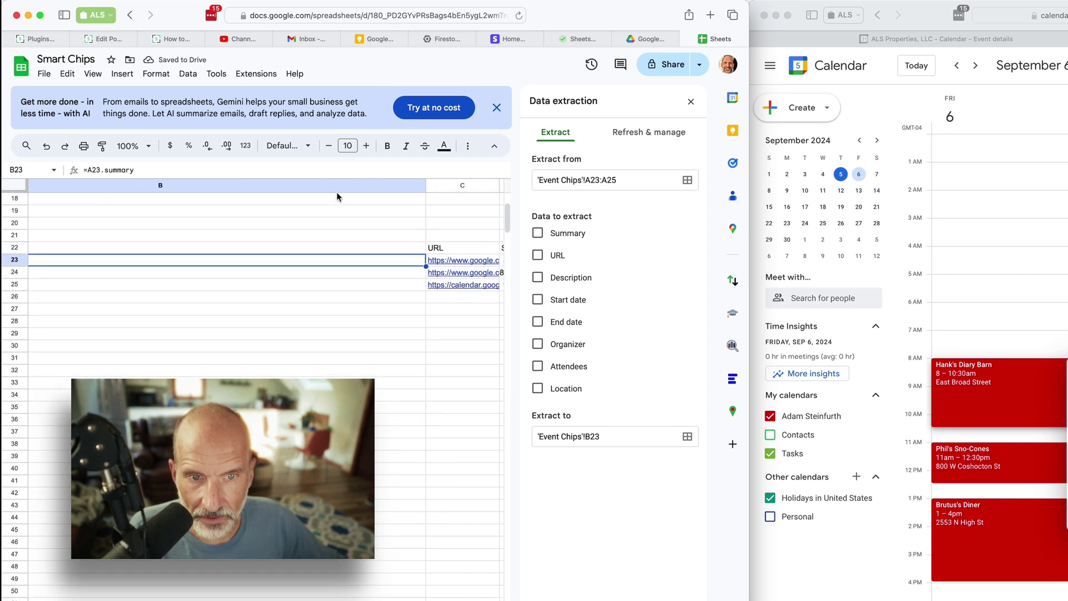
left_click_drag(412, 191, 83, 190)
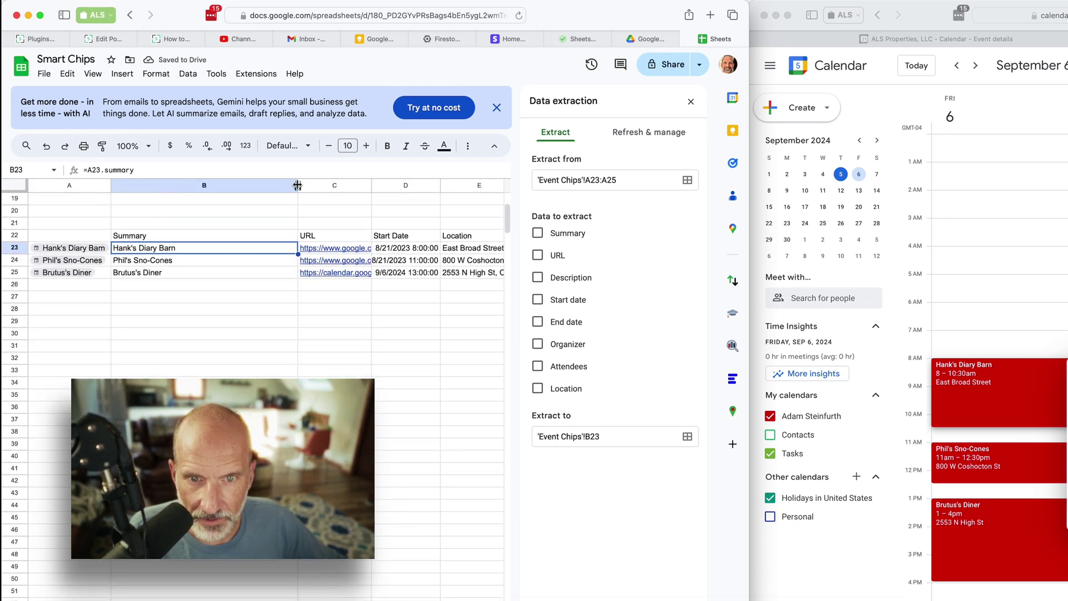
left_click_drag(298, 186, 187, 199)
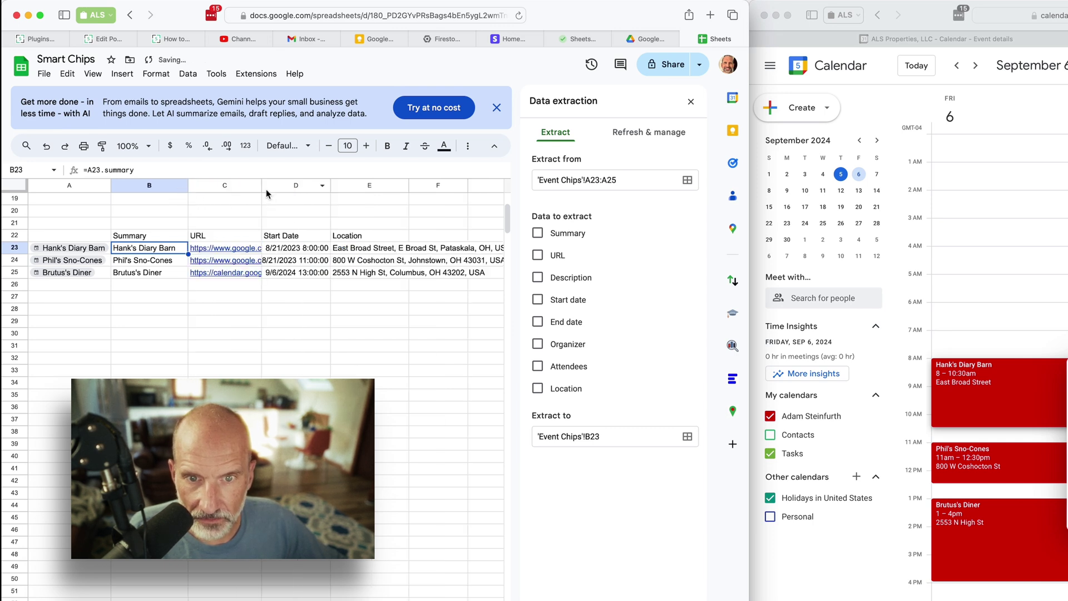
left_click_drag(262, 185, 278, 188)
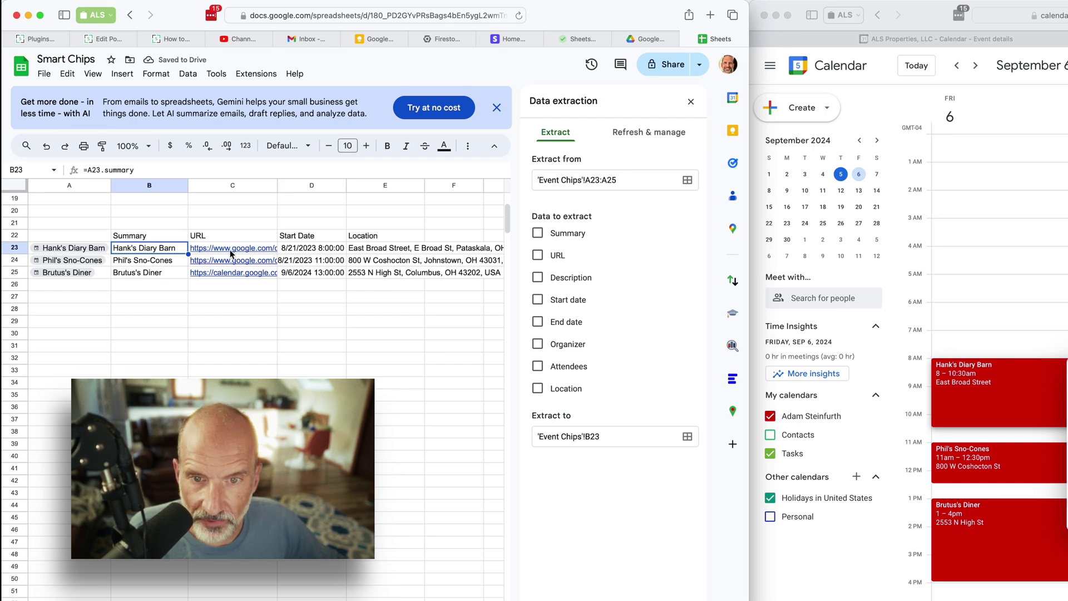
Inspect the extracted start-date and location formulas in D23 and E23
mouse_move(231, 252)
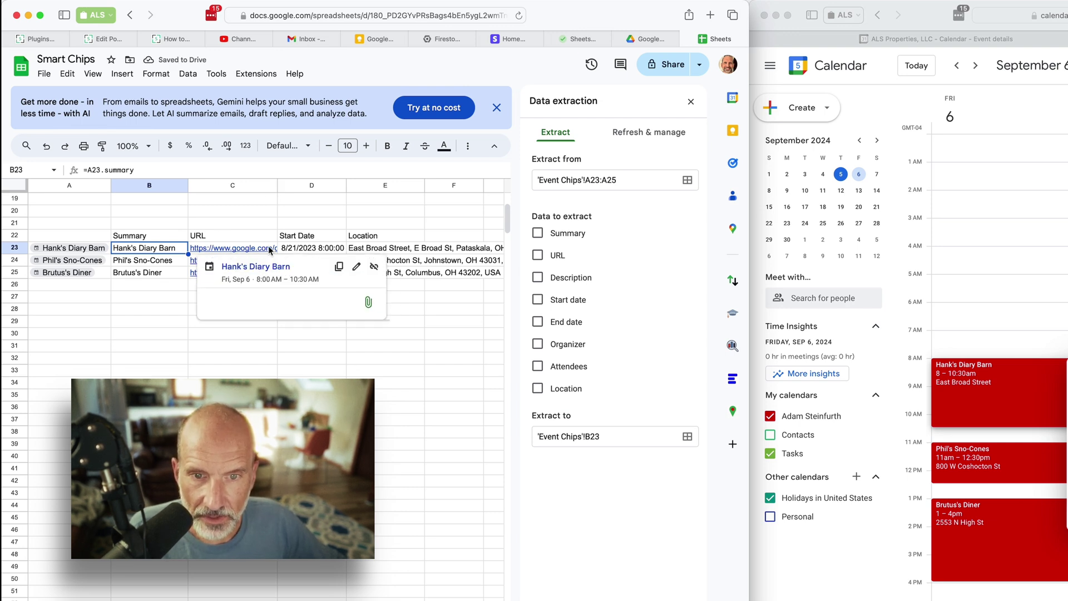
left_click(306, 251)
scroll(306, 251, "right", 2)
scroll(306, 251, "up", 1)
left_click(285, 279)
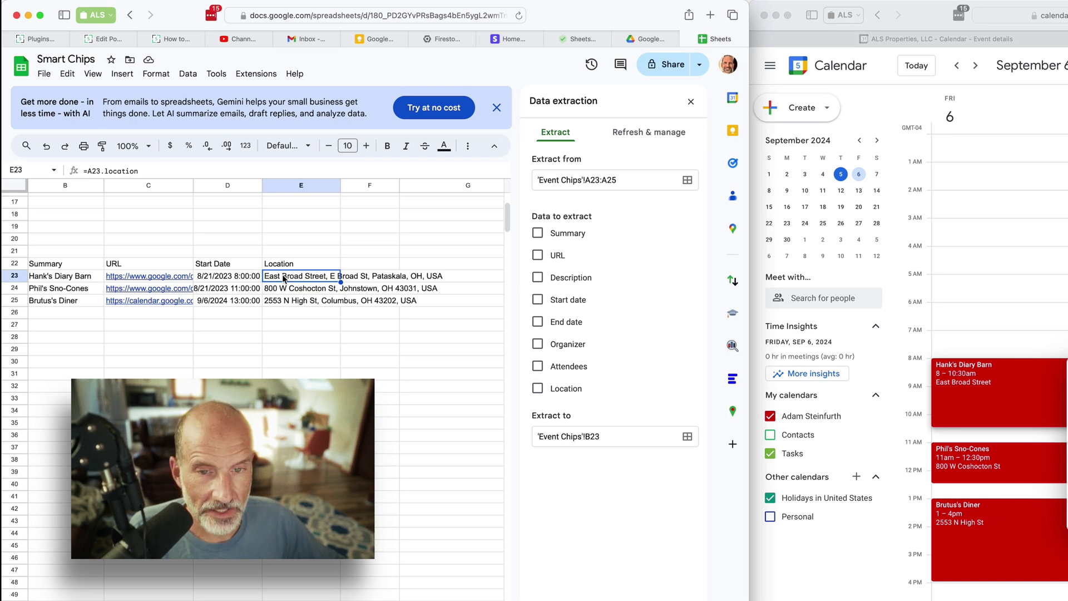
scroll(284, 278, "left", 3)
scroll(284, 278, "down", 1)
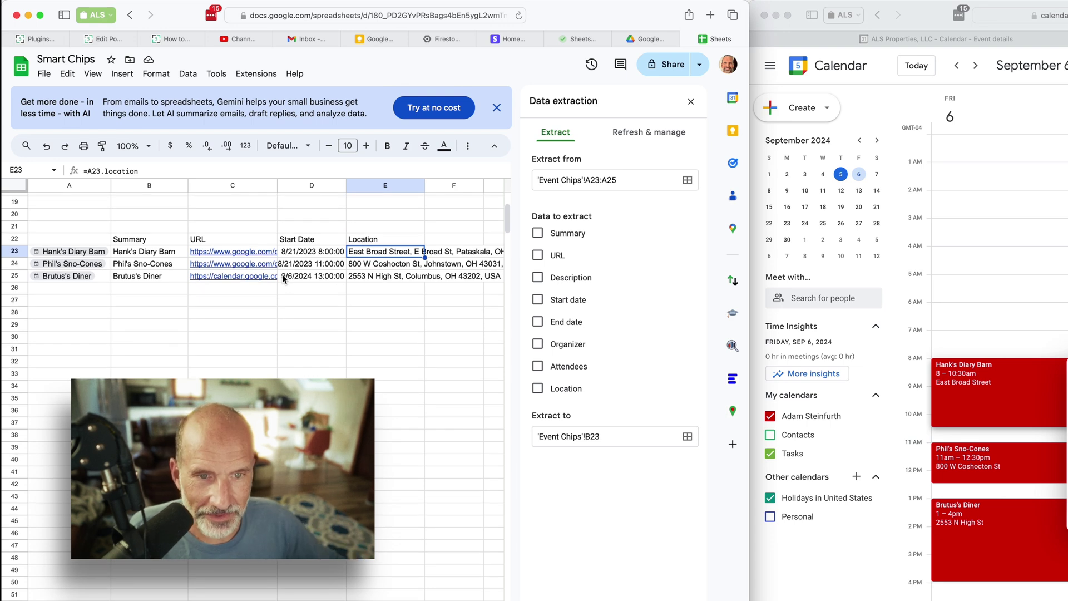
Close the extraction panel and copy the chips from A23:A25 into A34:A36
left_click(692, 102)
left_click_drag(48, 252, 49, 276)
mouse_move(53, 279)
key("super+c")
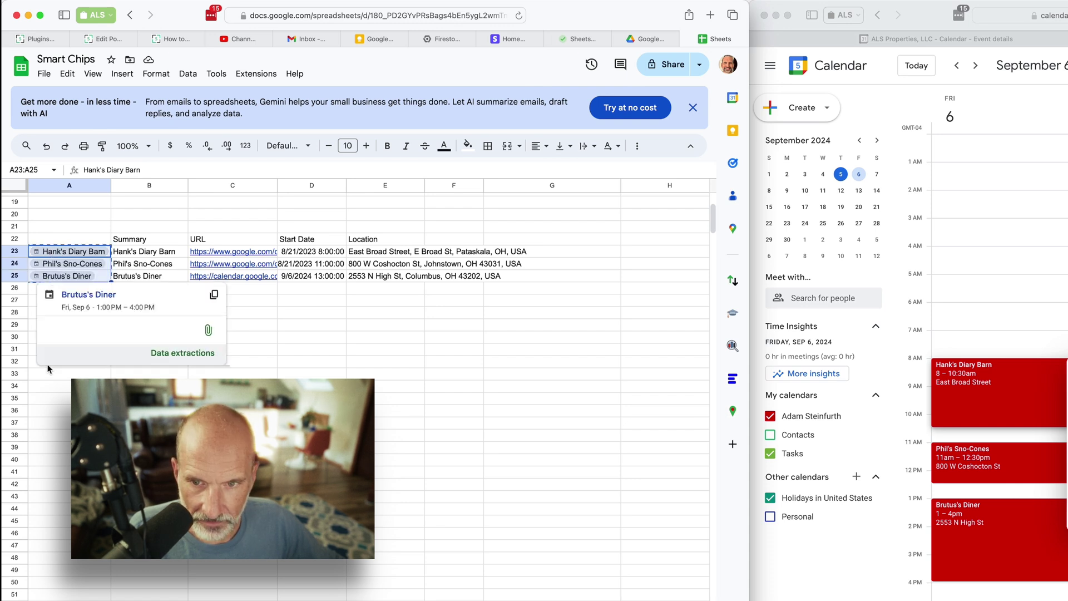
left_click(72, 386)
key("super+v")
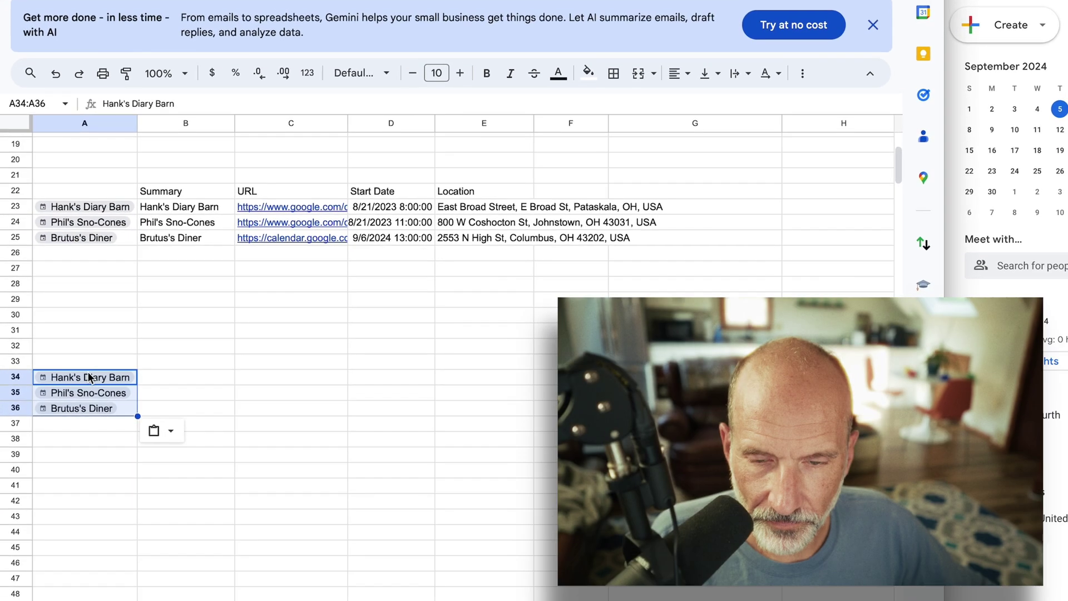
left_click(127, 347)
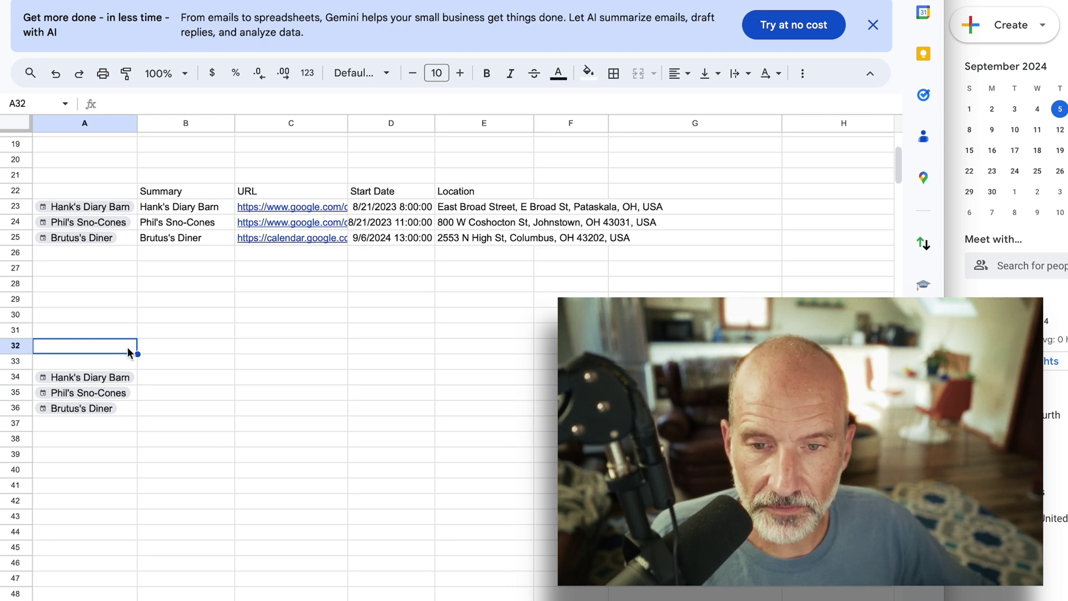
left_click(186, 383)
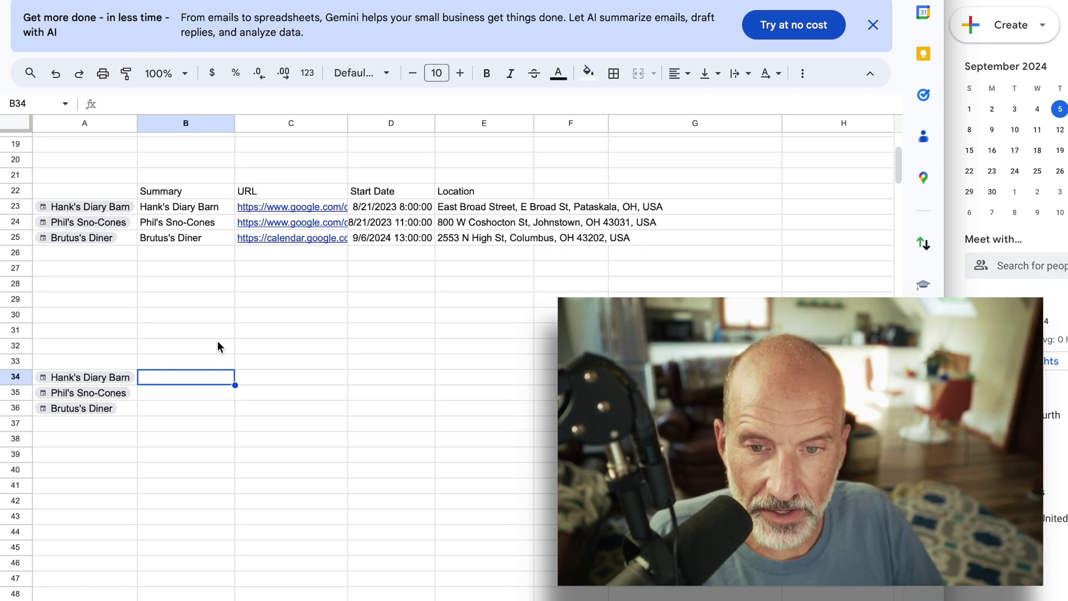
Enter =A34.location in B34 to show the Hank's Diary Barn address in Pataskala, OH
type("=")
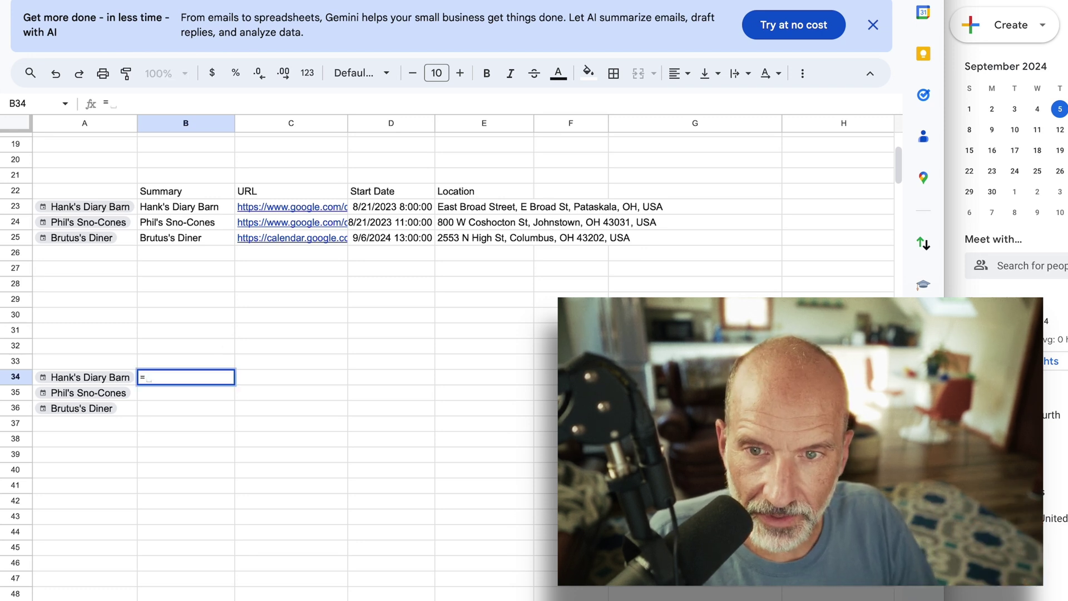
type("A")
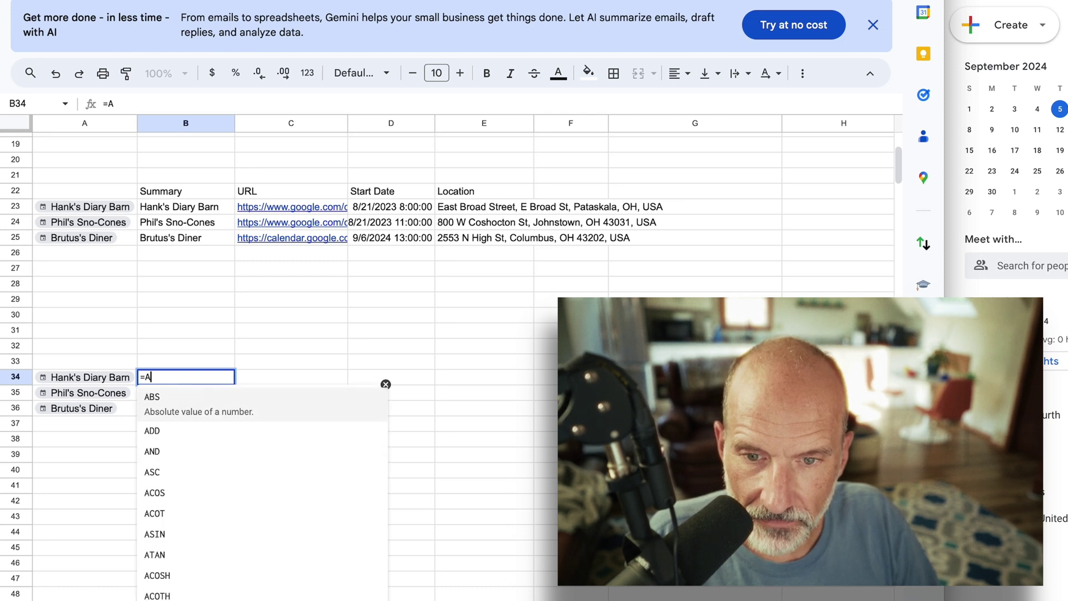
type("34")
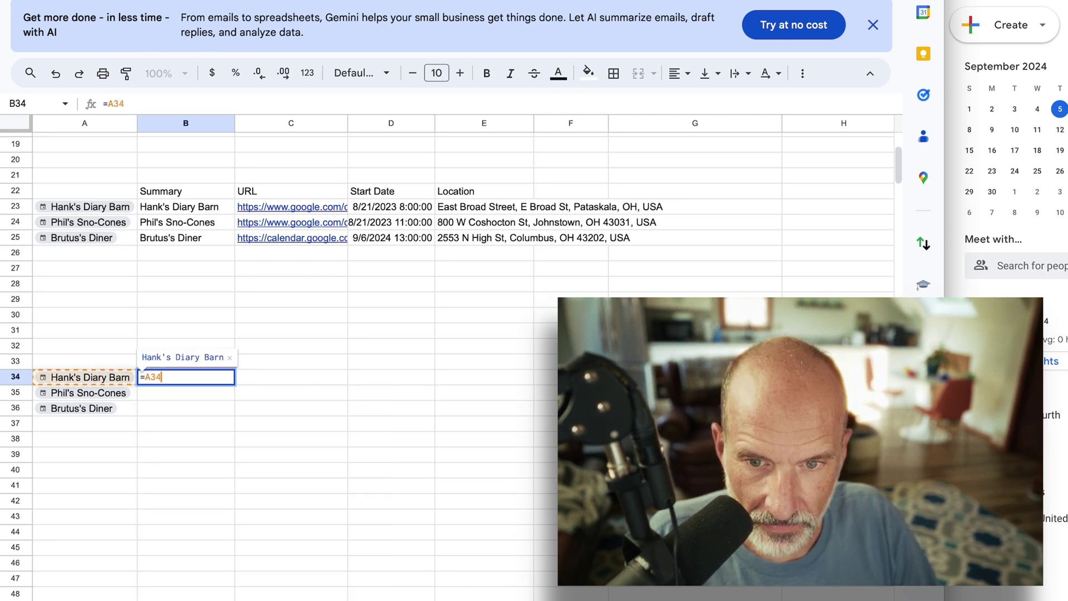
type(".")
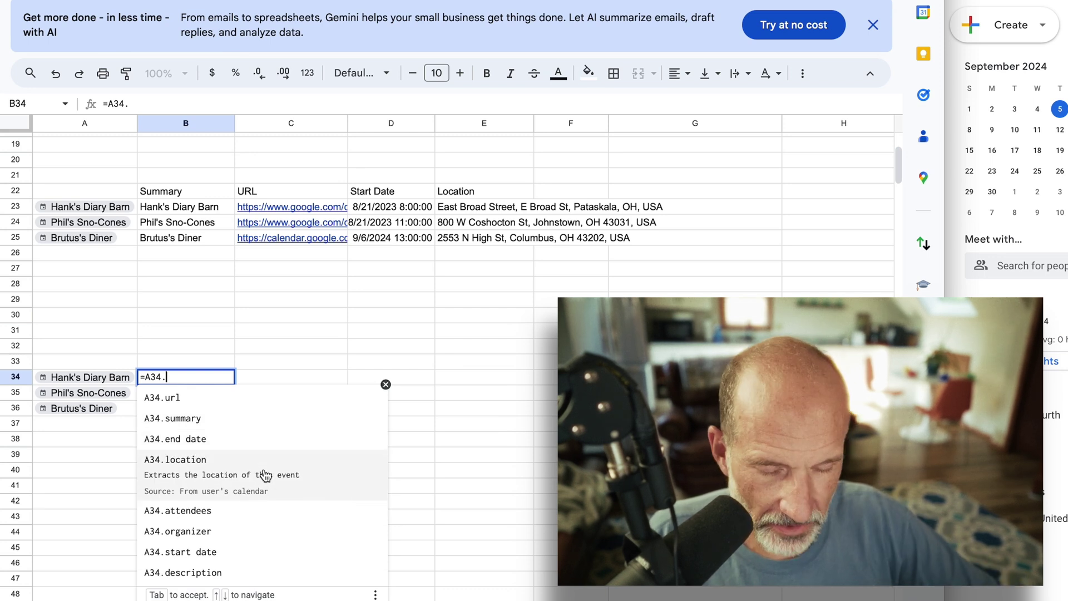
type("loc")
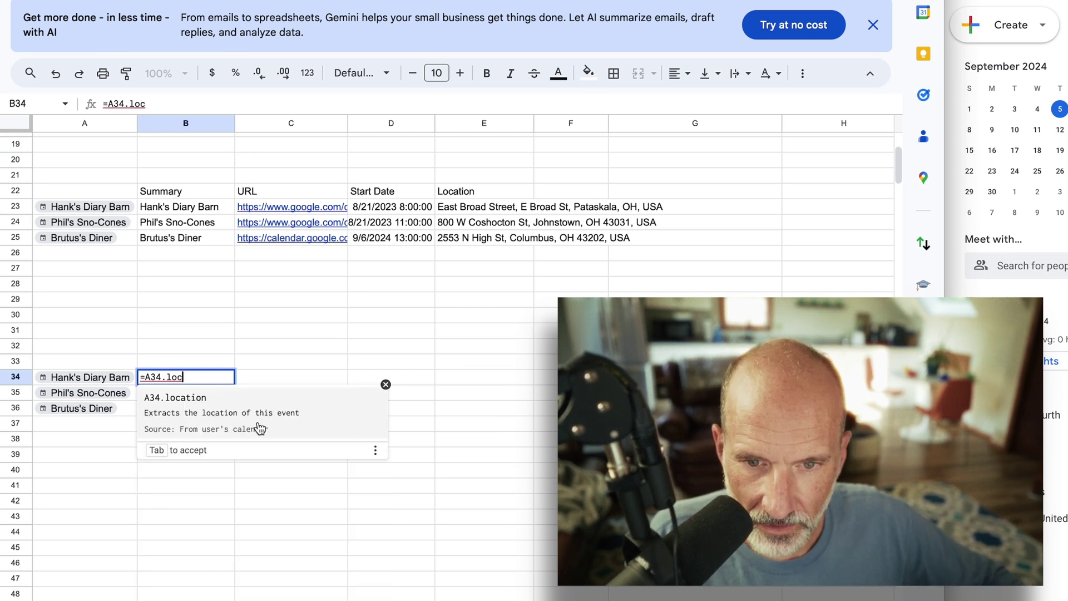
left_click(260, 428)
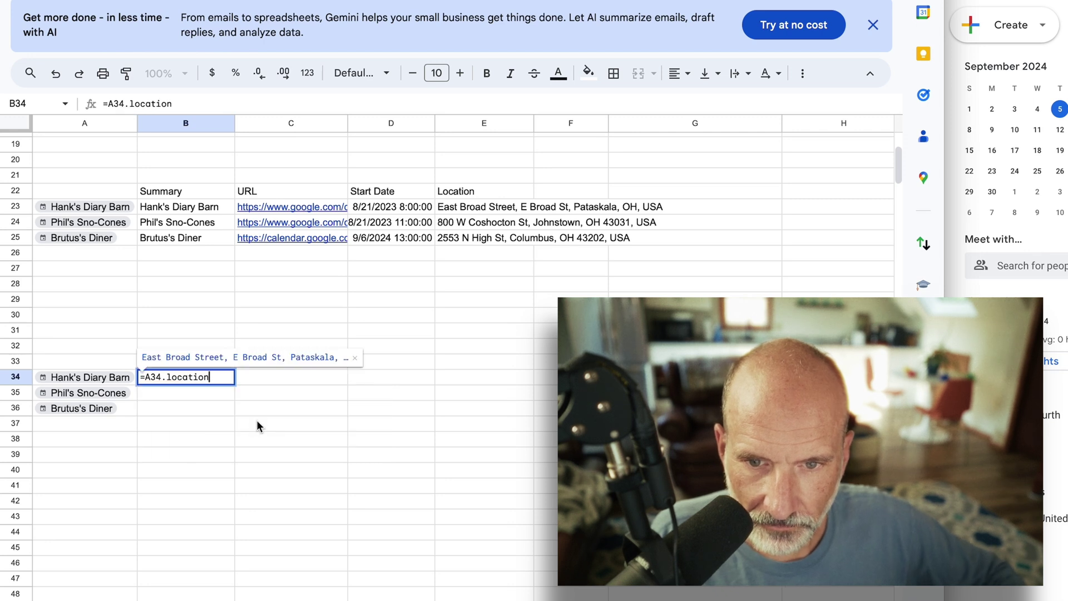
key("Return")
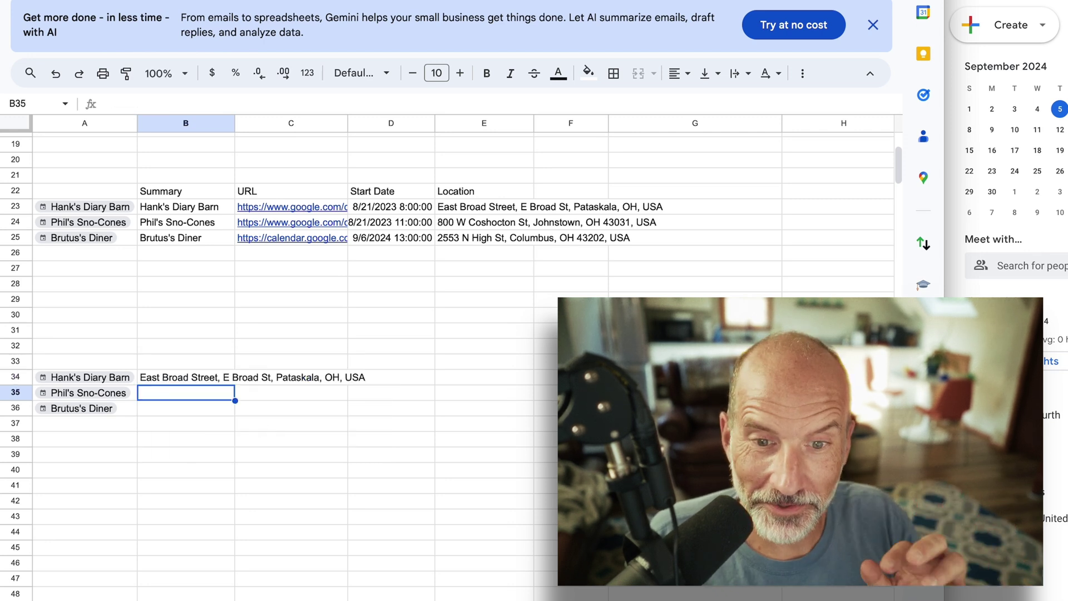
Fill the location formula down to B36 and add 'Beginning Location' and 'Ending Location' headers in B33:C33
left_click(214, 382)
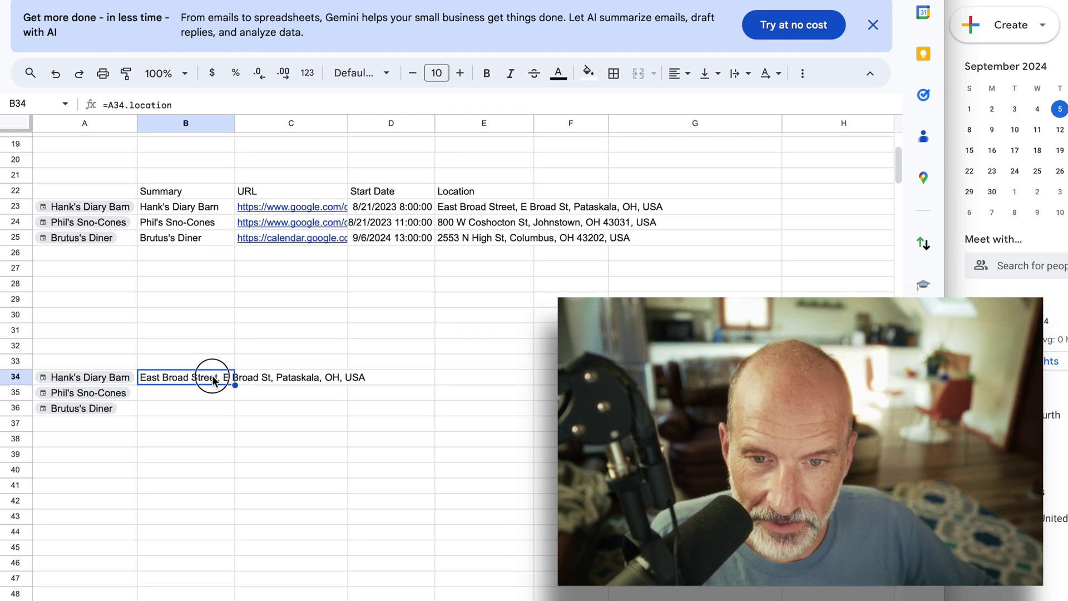
left_click_drag(234, 385, 236, 410)
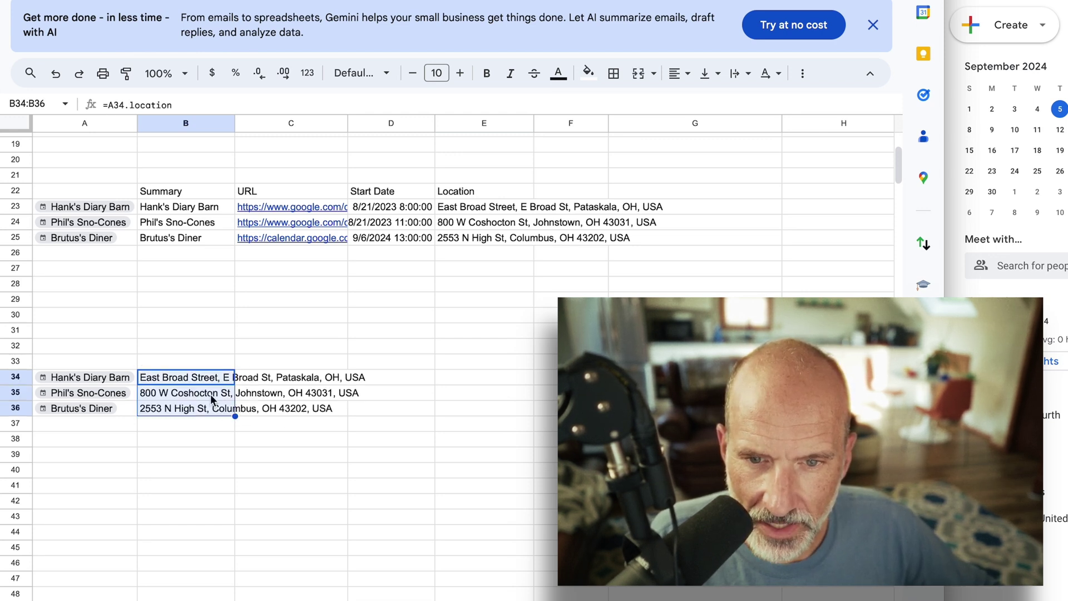
left_click(188, 397)
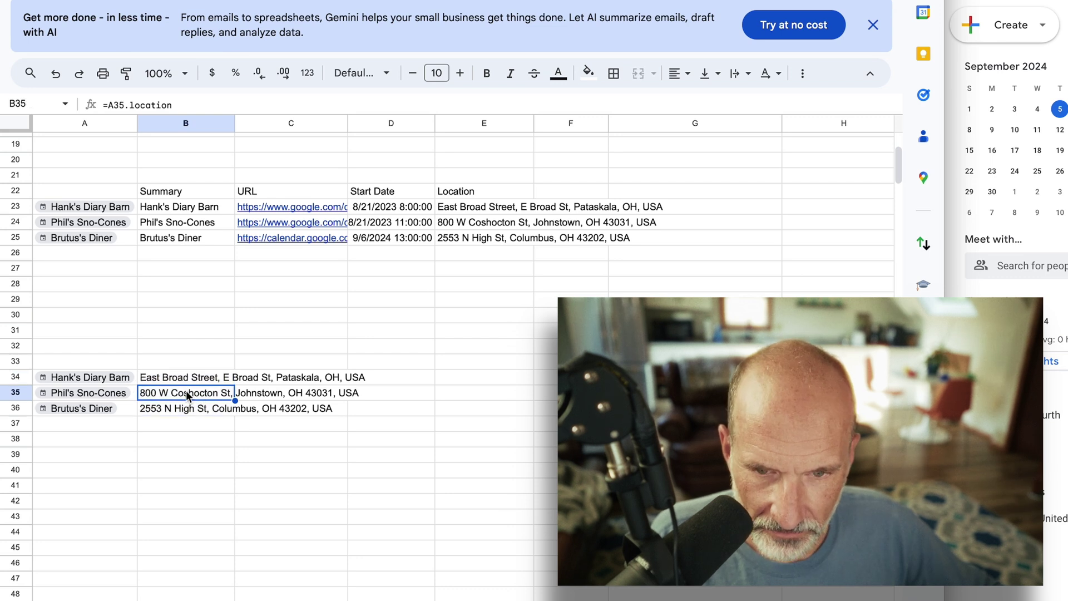
left_click(212, 366)
type("Beg")
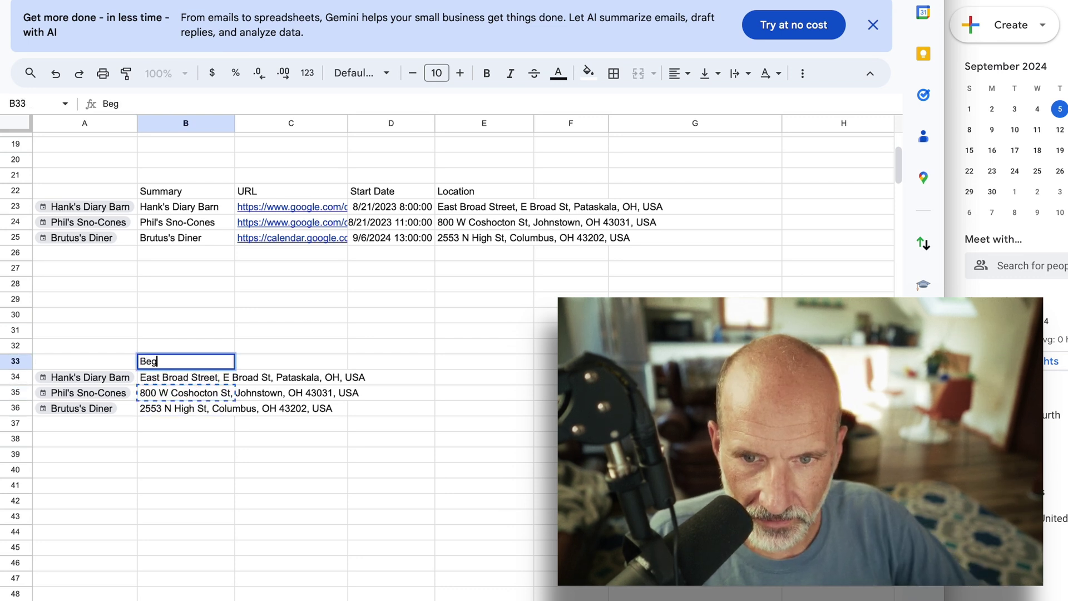
type("inning Location")
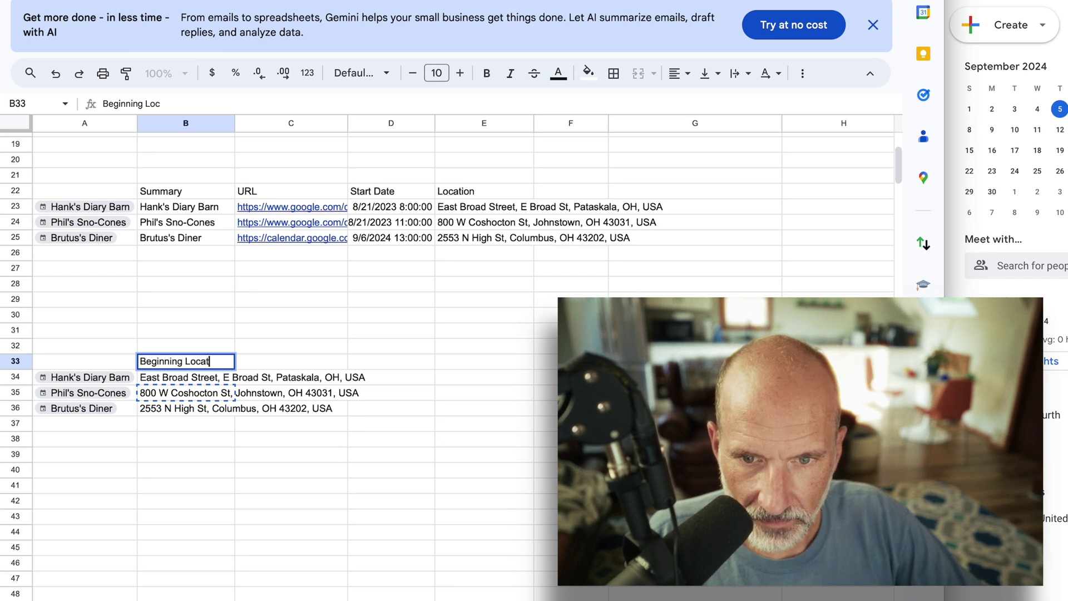
key("Tab")
type("Ending Location")
key("Return")
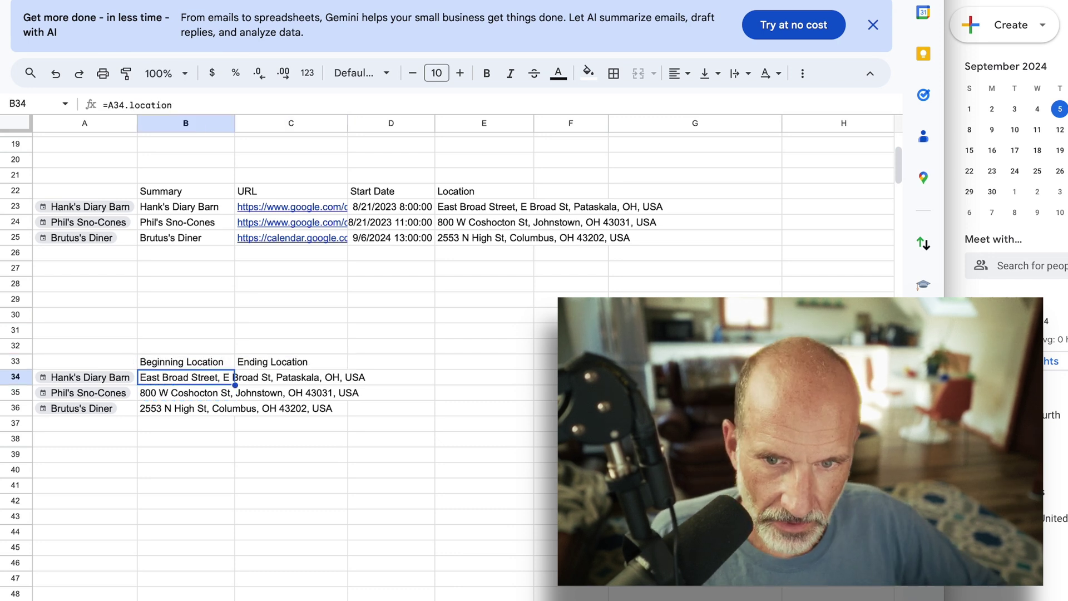
Paste Phil's Sno-Cones address into C34 as a plain value
left_click(185, 392)
left_click(291, 378)
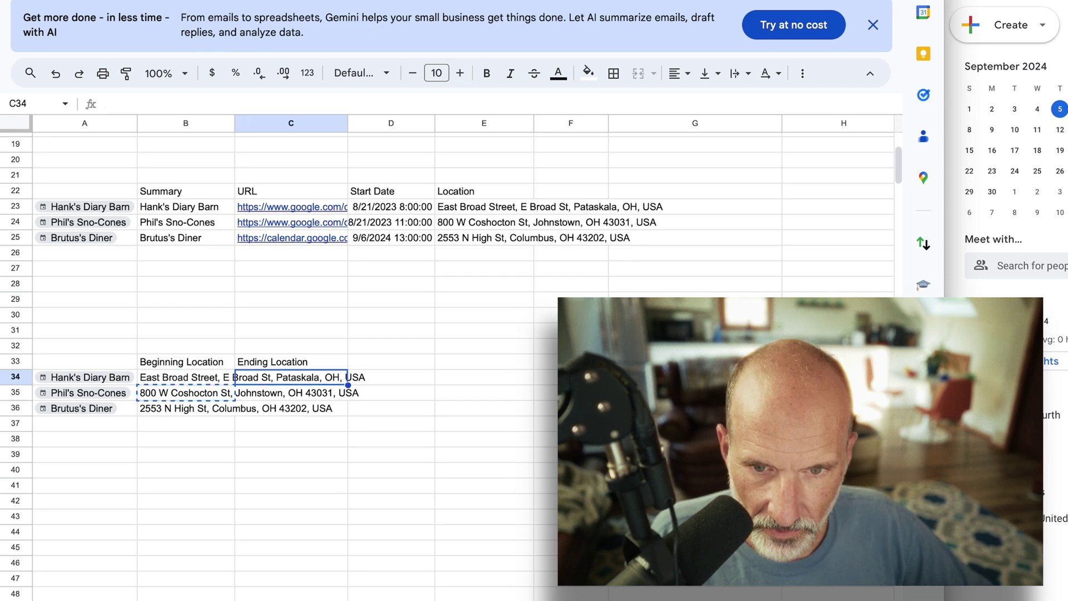
key("ctrl+v")
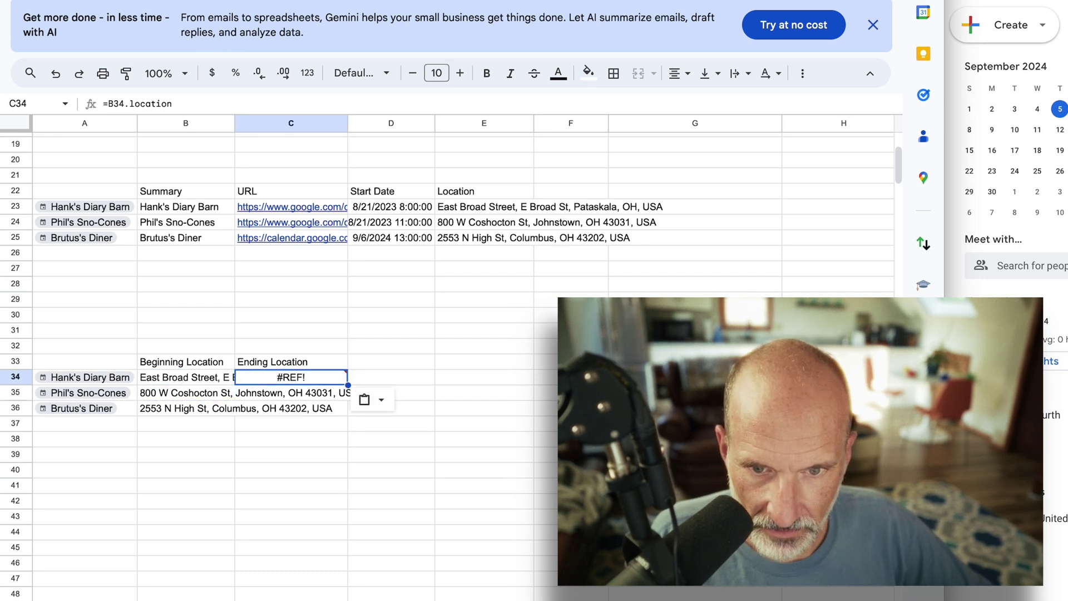
right_click(255, 382)
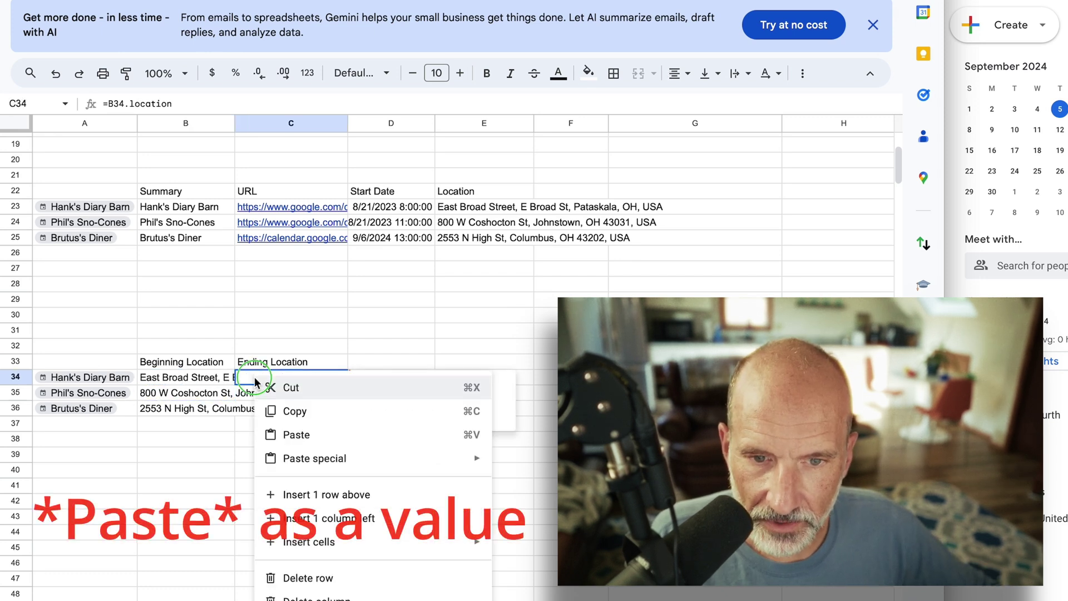
mouse_move(409, 463)
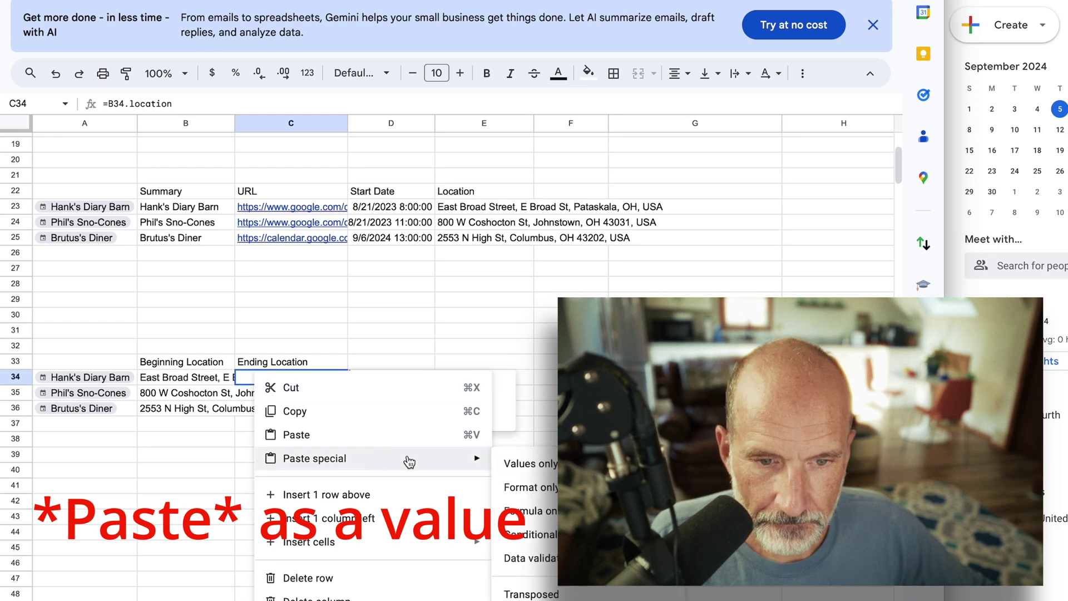
left_click(519, 471)
Paste Brutus's Diner and Hank's Diary Barn addresses as values into C35 and C36
left_click(207, 413)
key("super+c")
right_click(272, 397)
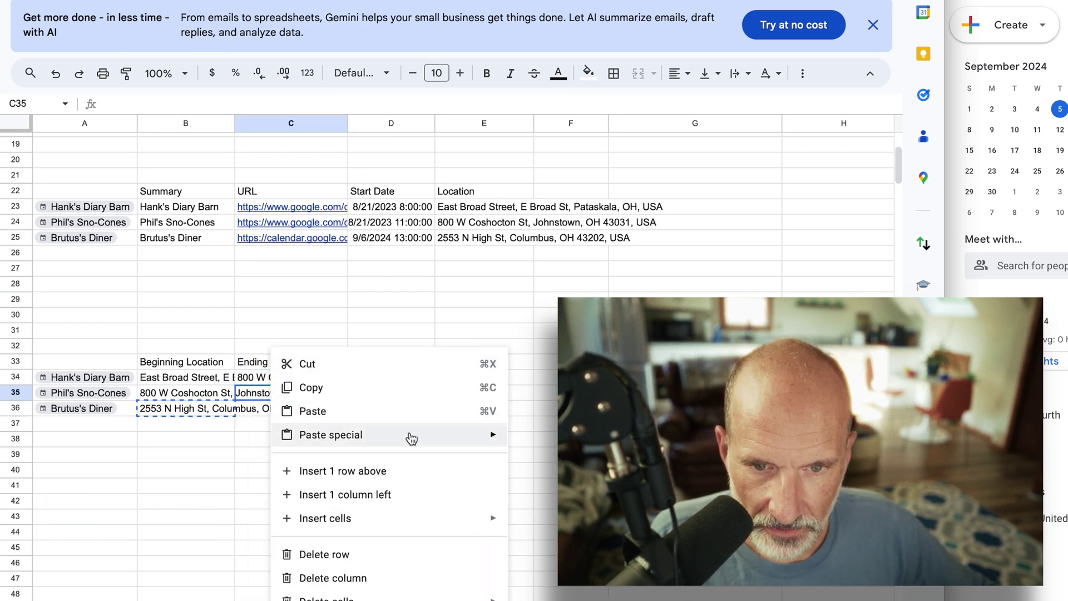
mouse_move(423, 436)
left_click(539, 448)
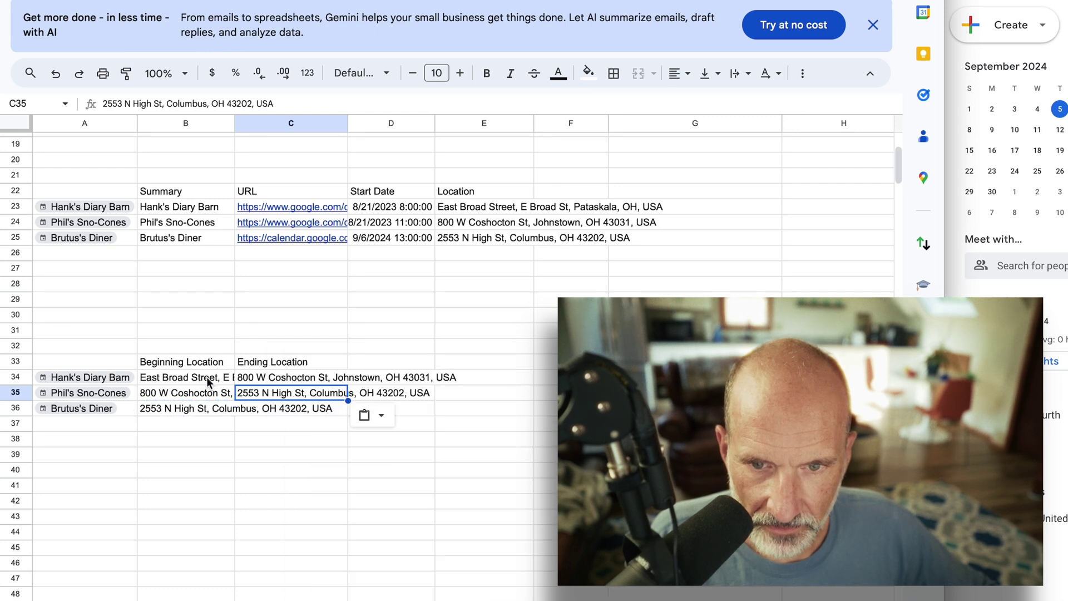
left_click(209, 381)
right_click(263, 402)
mouse_move(394, 440)
left_click(537, 440)
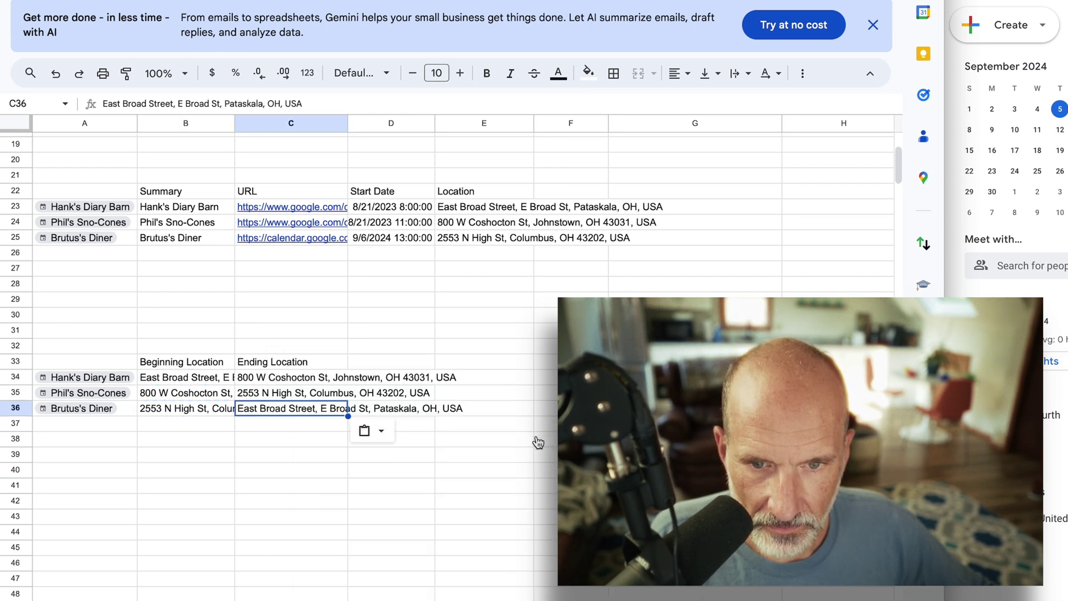
left_click_drag(221, 376, 265, 407)
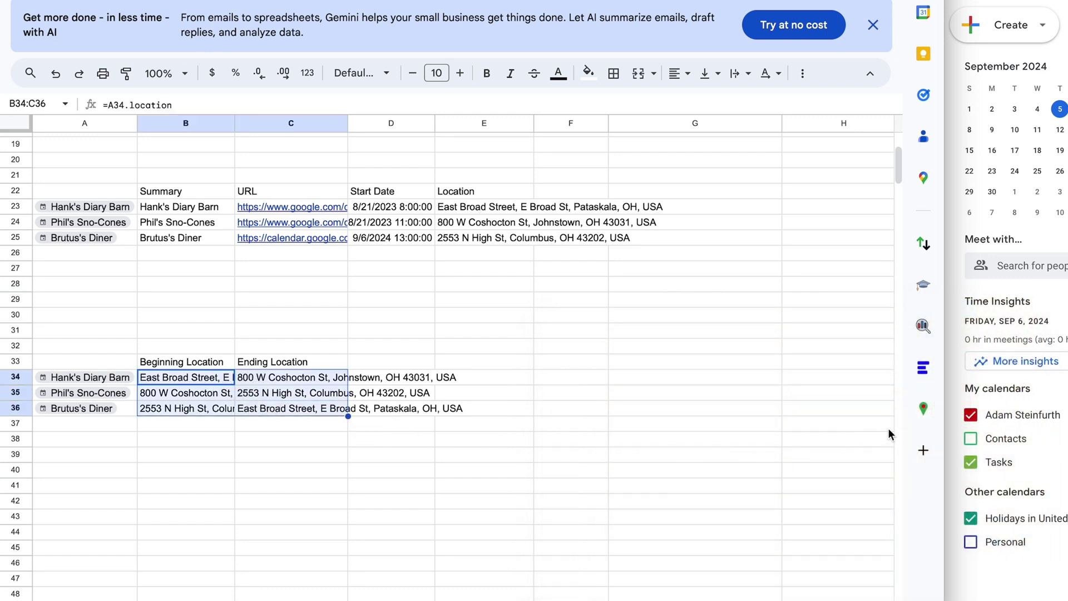
In the TripTally panel, set starting addresses to B34:B36 and ending addresses to C34:C36
left_click(923, 422)
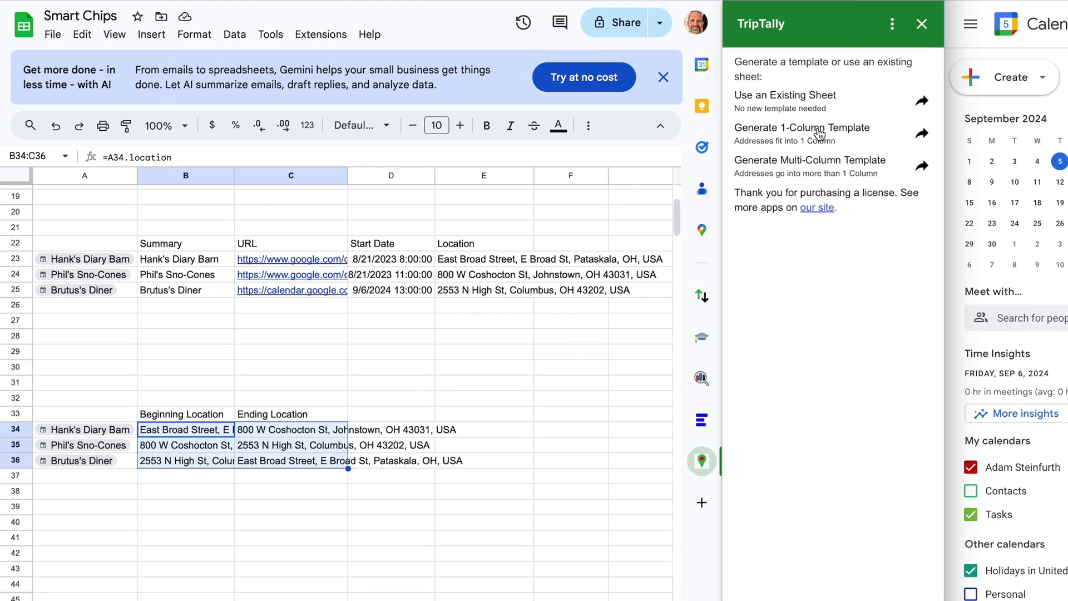
left_click(818, 115)
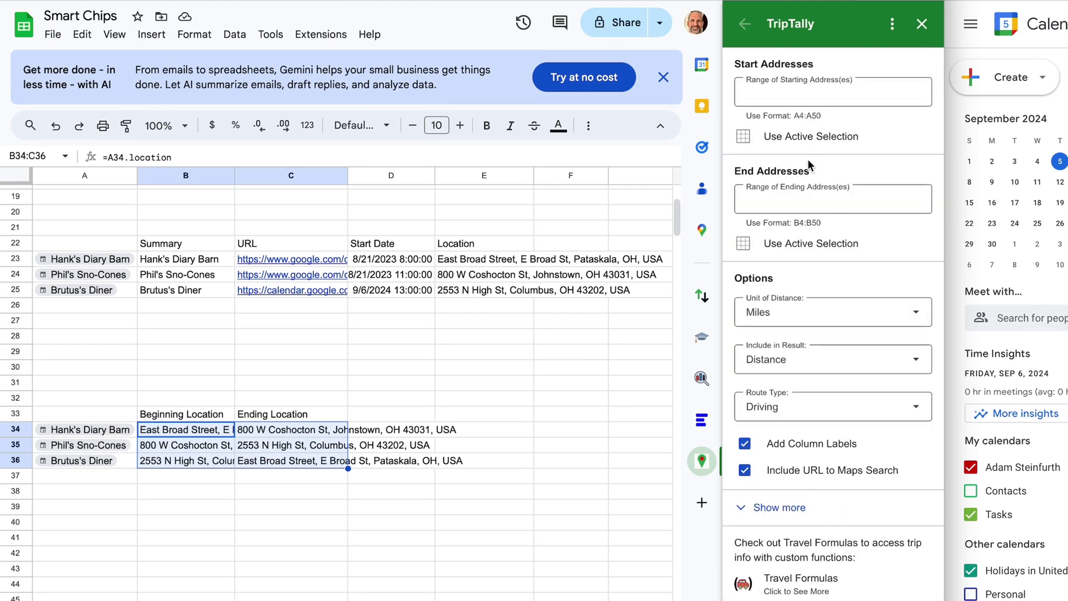
left_click(786, 93)
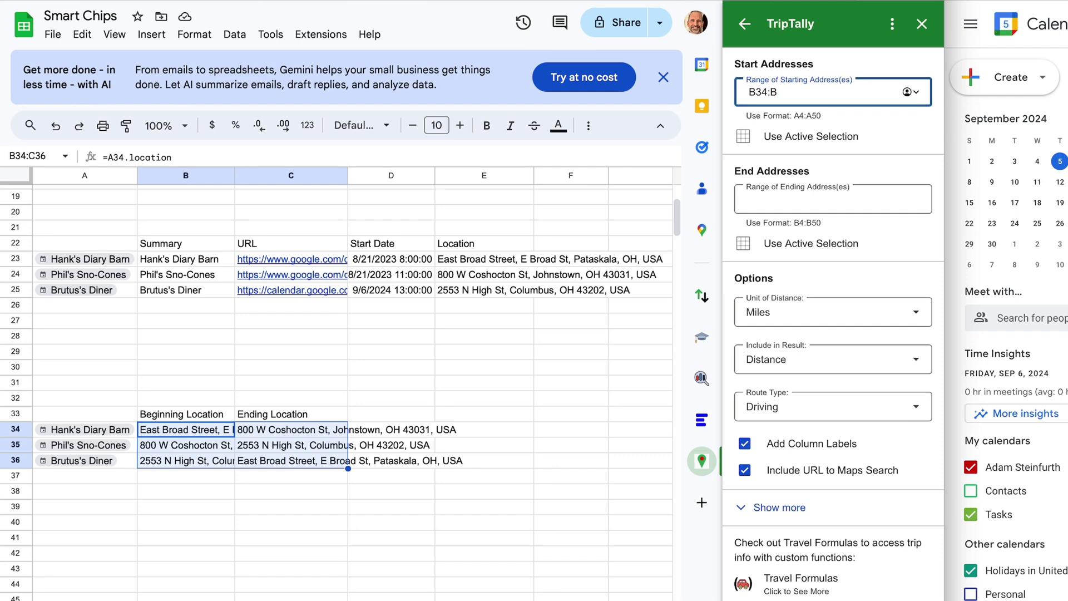
key("Tab")
key("Tab")
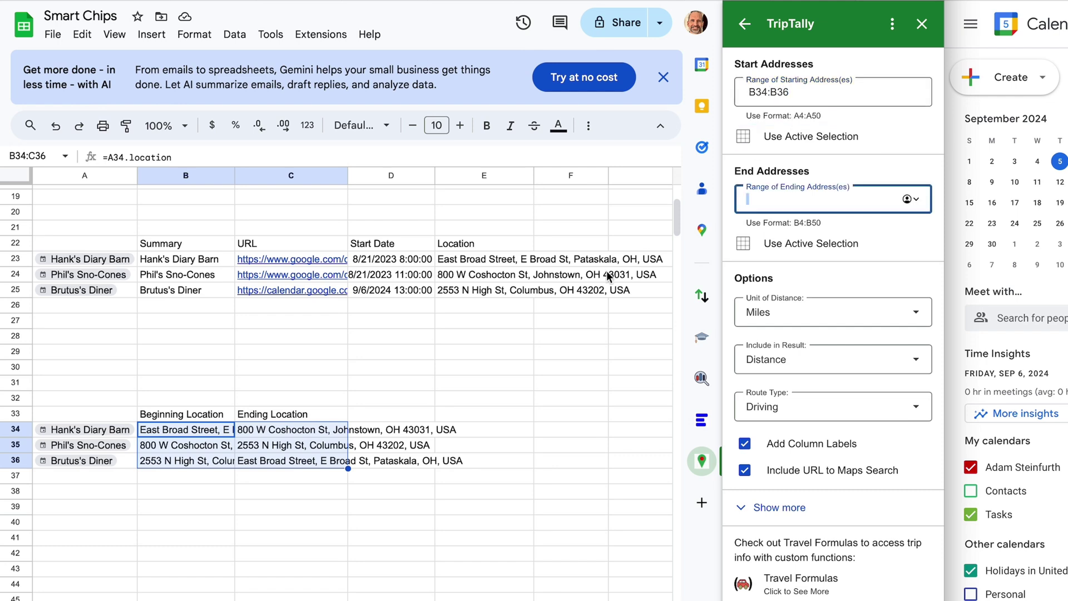
left_click(299, 444)
left_click_drag(312, 431, 313, 464)
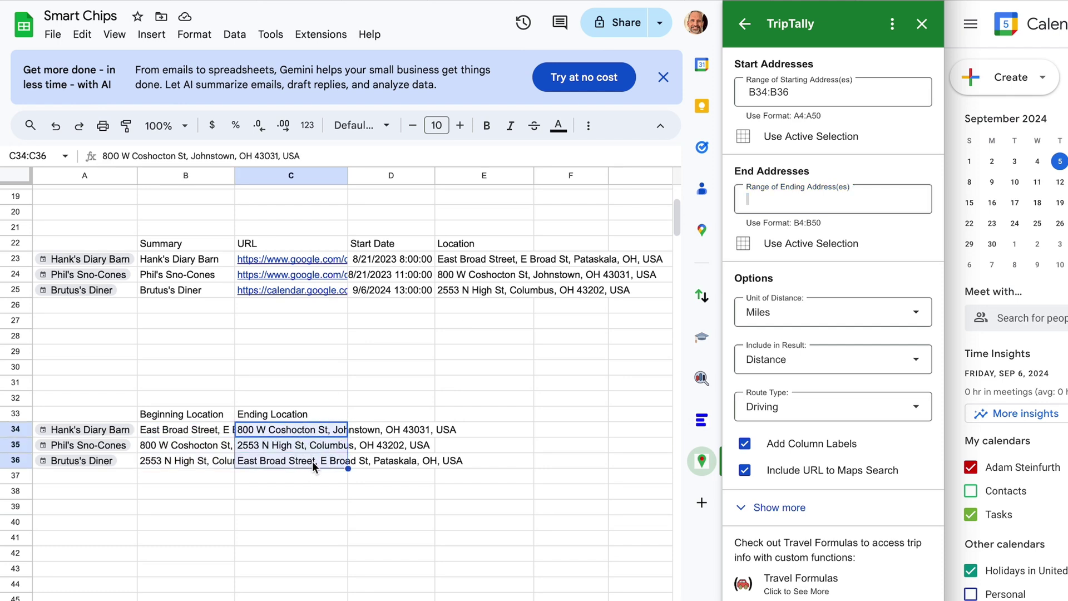
left_click(793, 251)
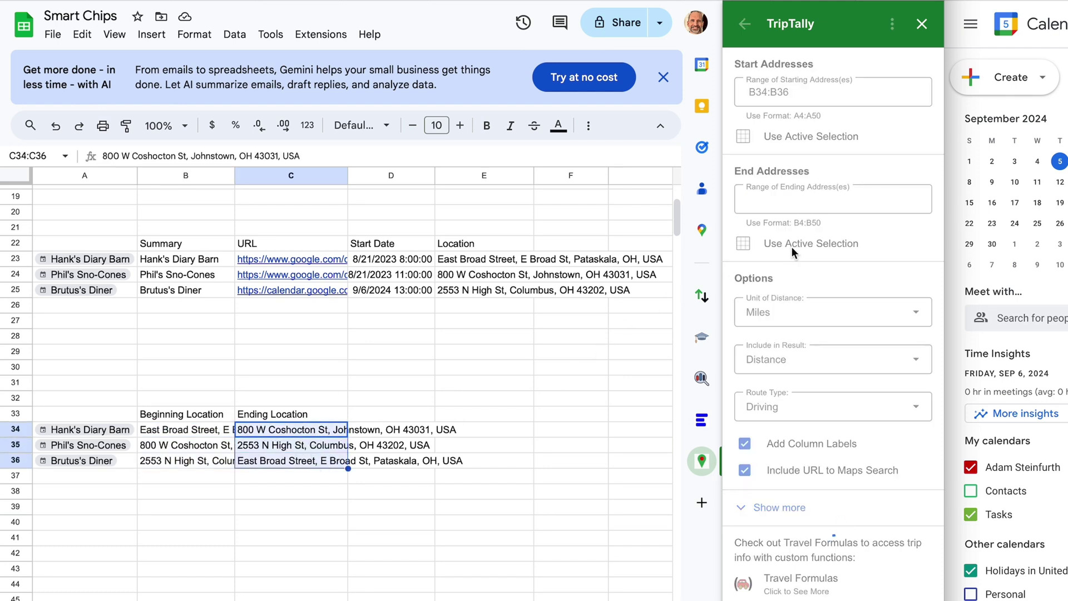
Choose Miles, Distance & Time results, and Bicycling route type in TripTally
left_click(790, 323)
left_click(790, 346)
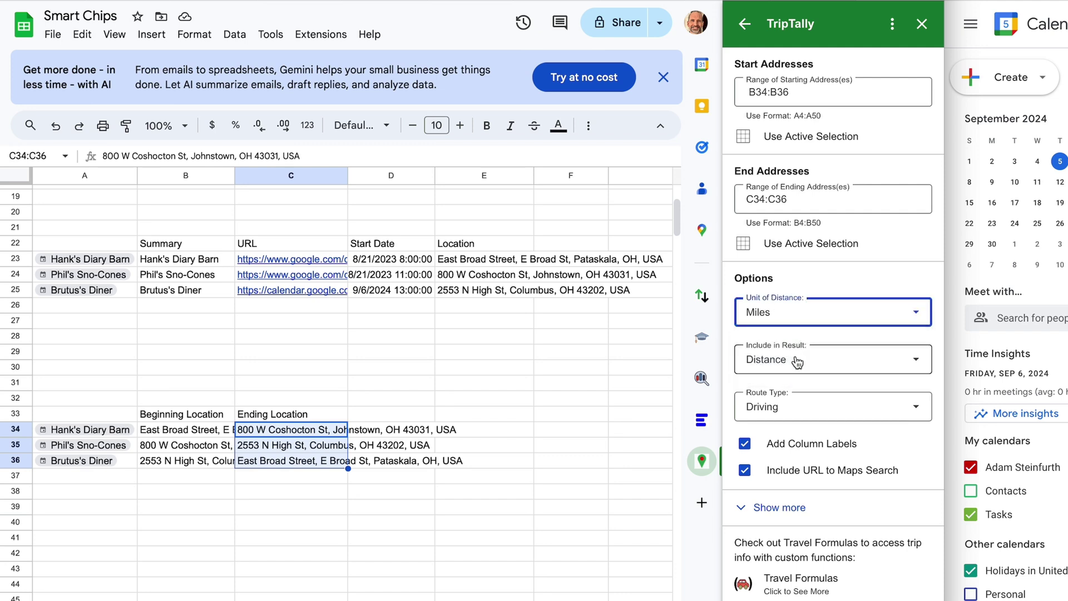
left_click(830, 368)
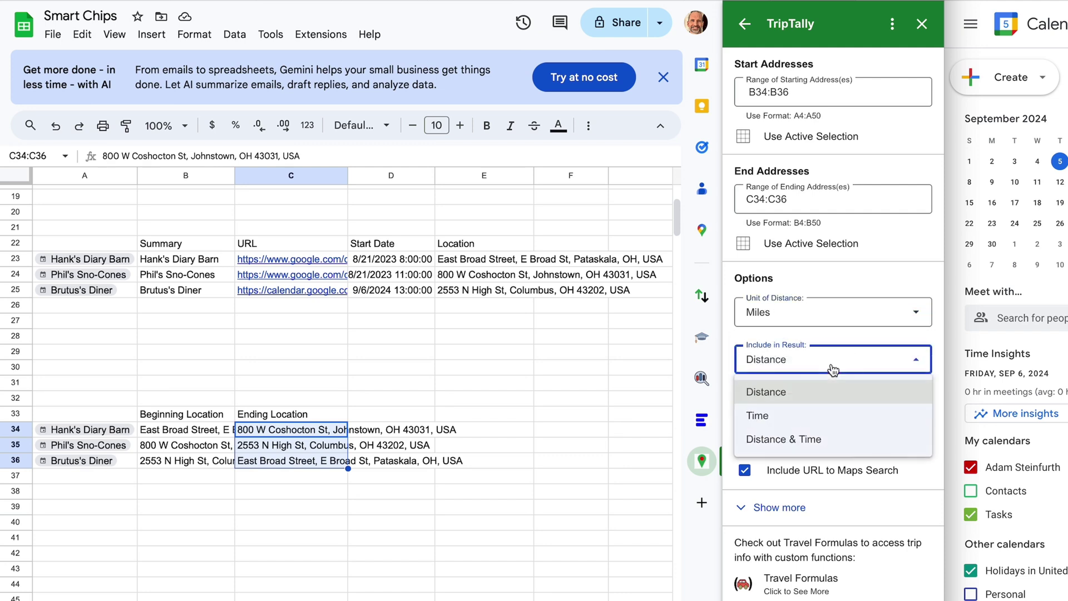
left_click(808, 438)
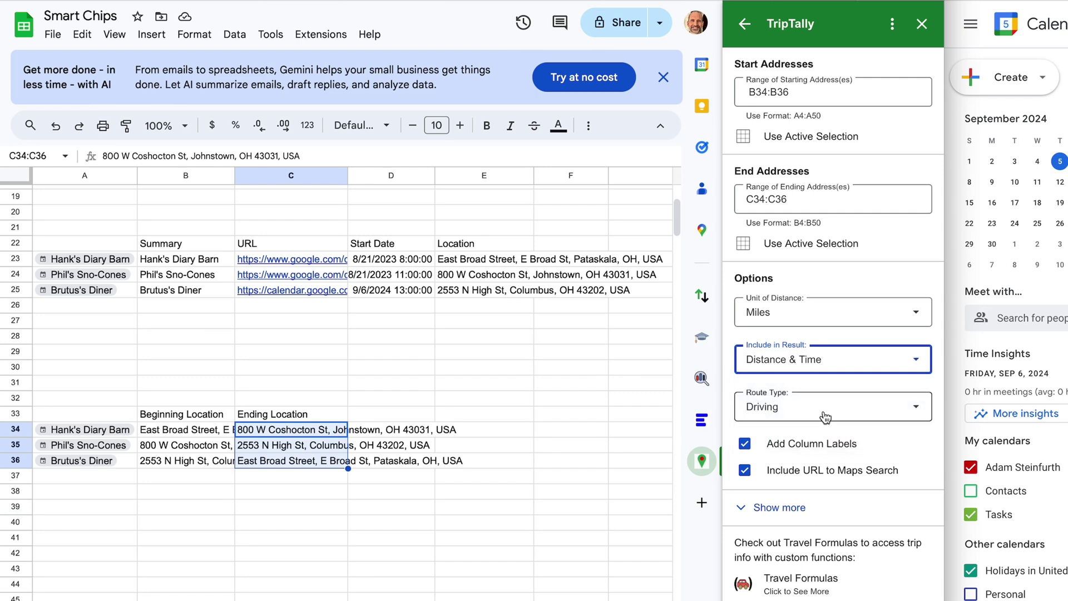
left_click(826, 417)
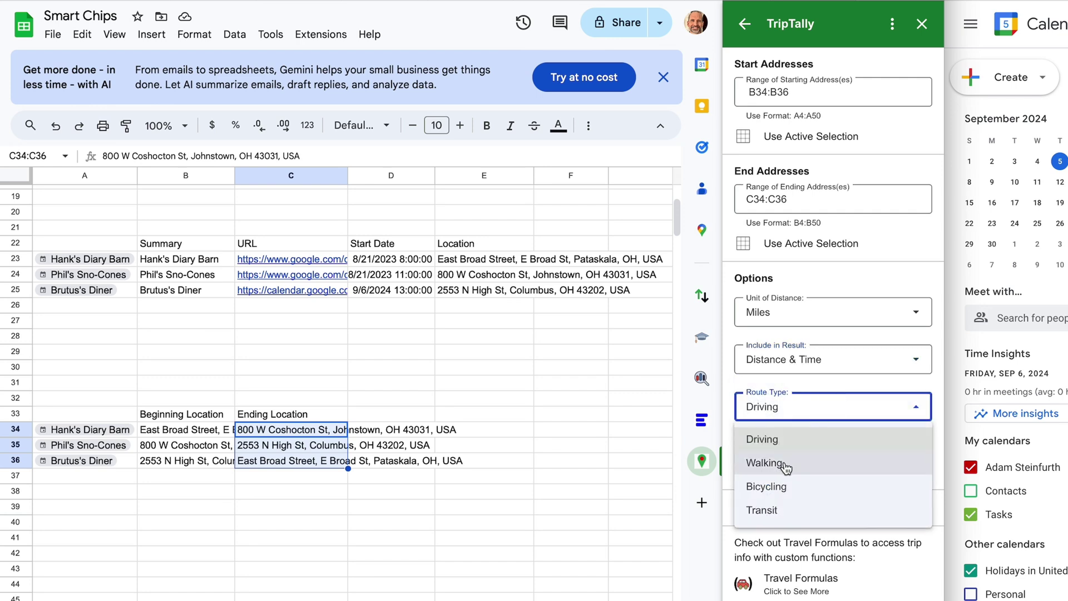
left_click(790, 498)
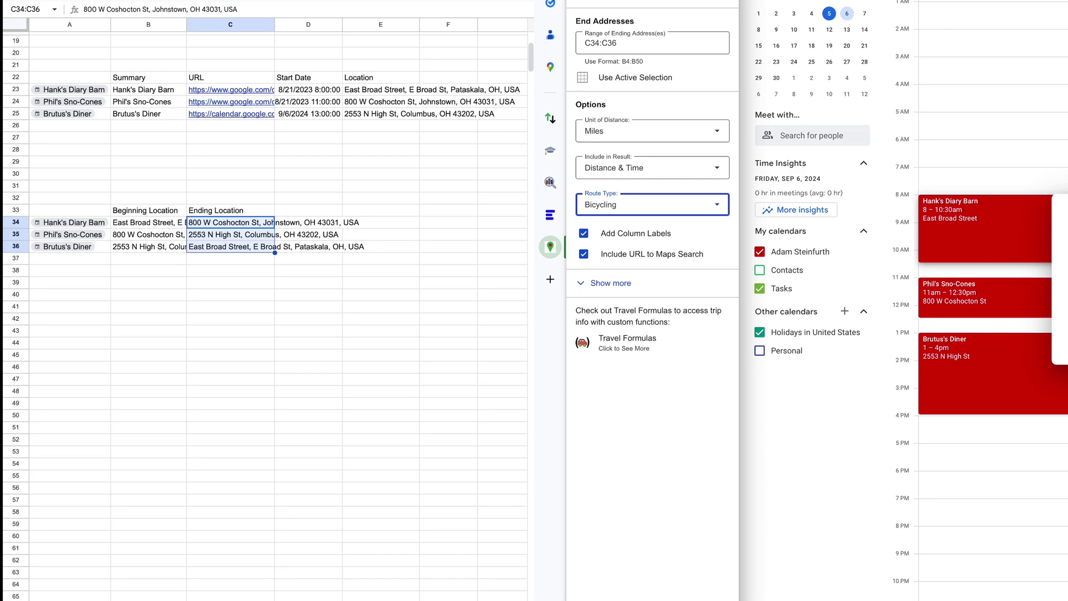
Run TripTally and check the first trip's 13.0 mile distance and 1:06 time
left_click(663, 590)
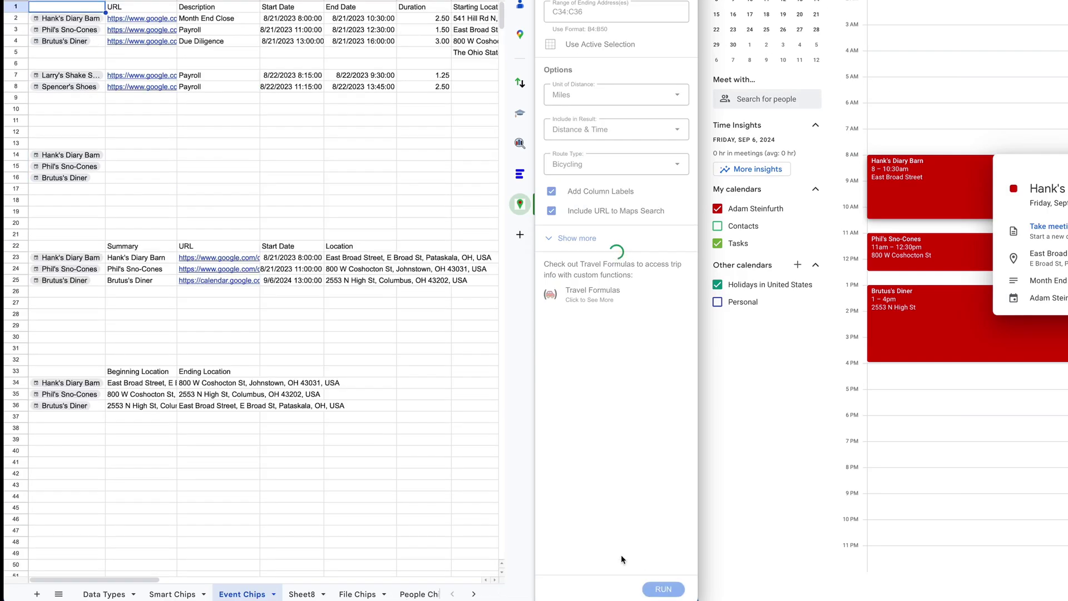
left_click(300, 384)
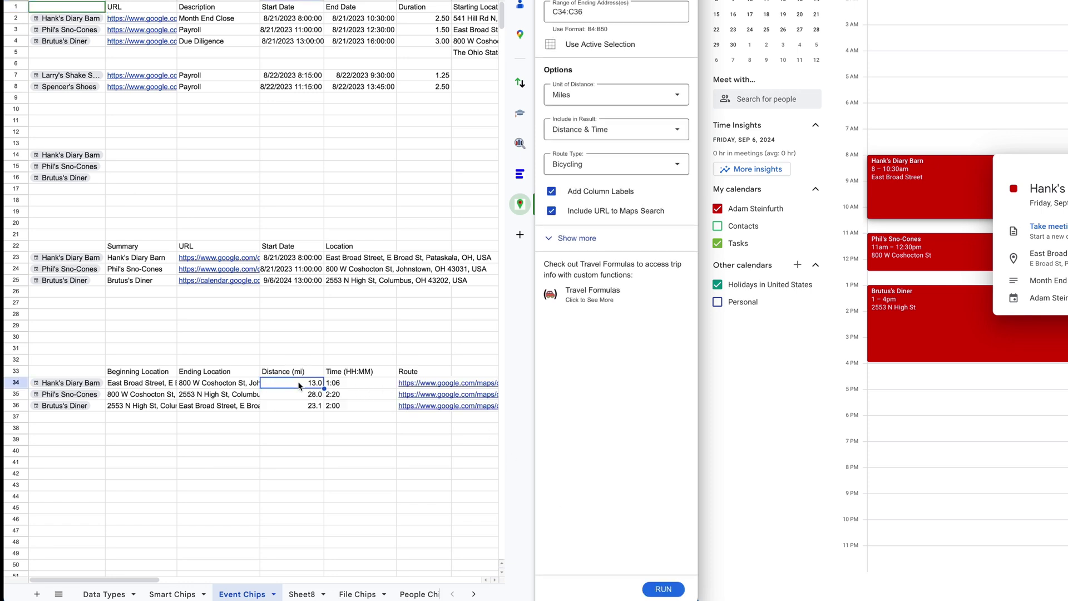
left_click(359, 385)
mouse_move(409, 388)
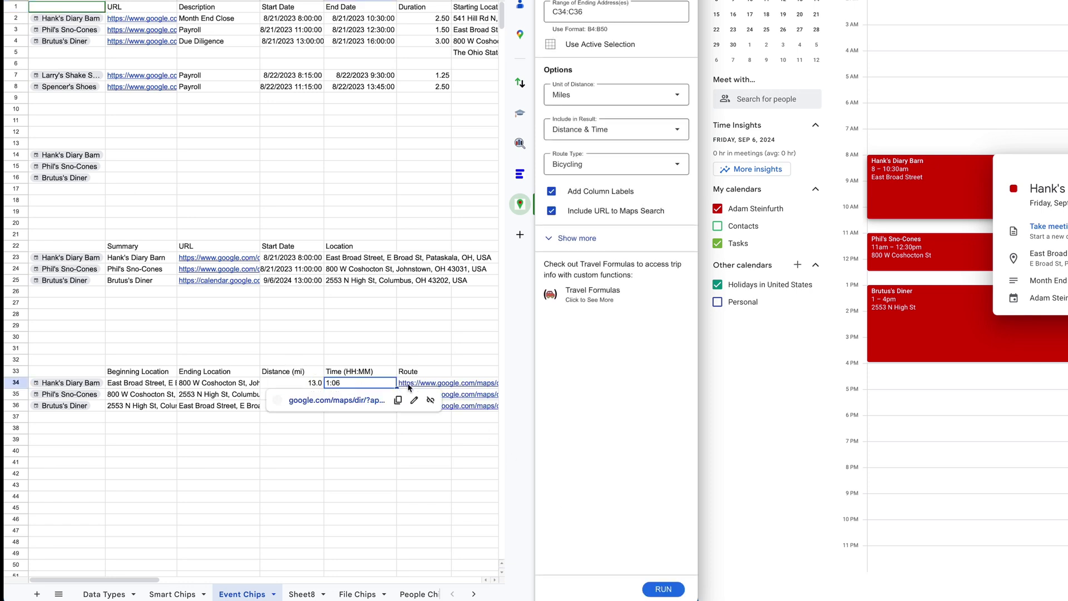